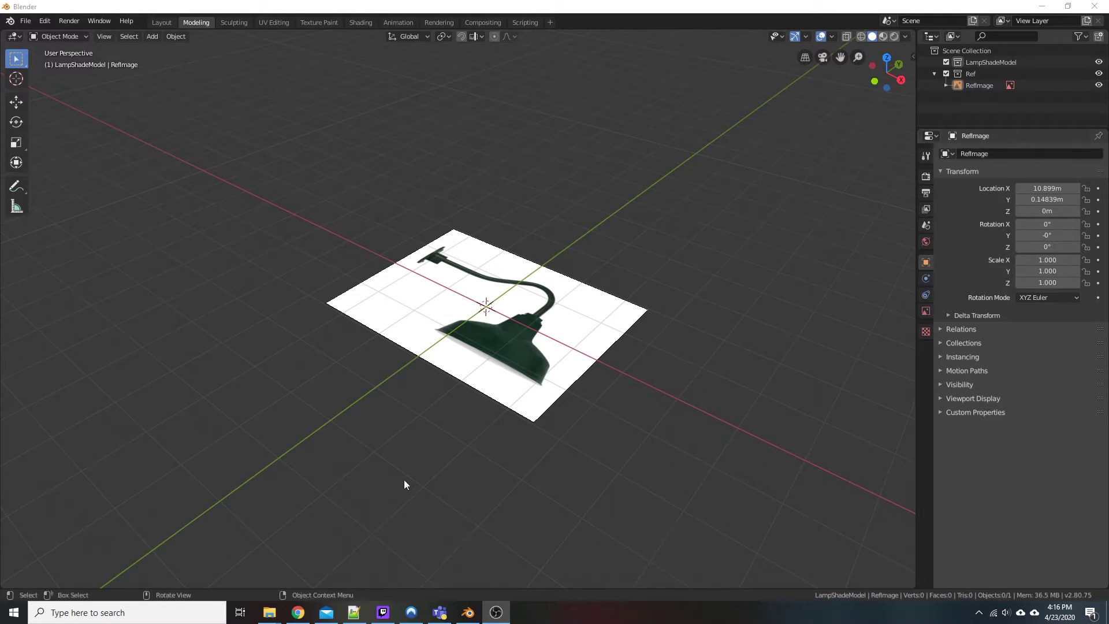
- View the reference image straight down from the top in the Layout workspace
middle_click_drag(404, 484, 446, 473)
middle_click_drag(510, 442, 518, 468)
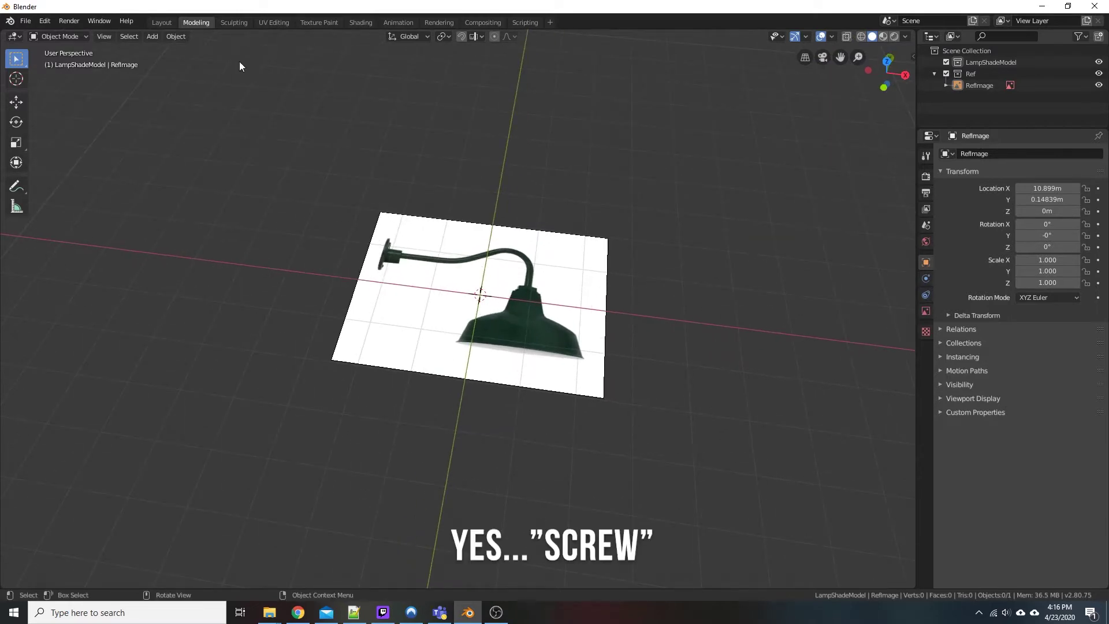
left_click(163, 22)
middle_click_drag(549, 450, 429, 343)
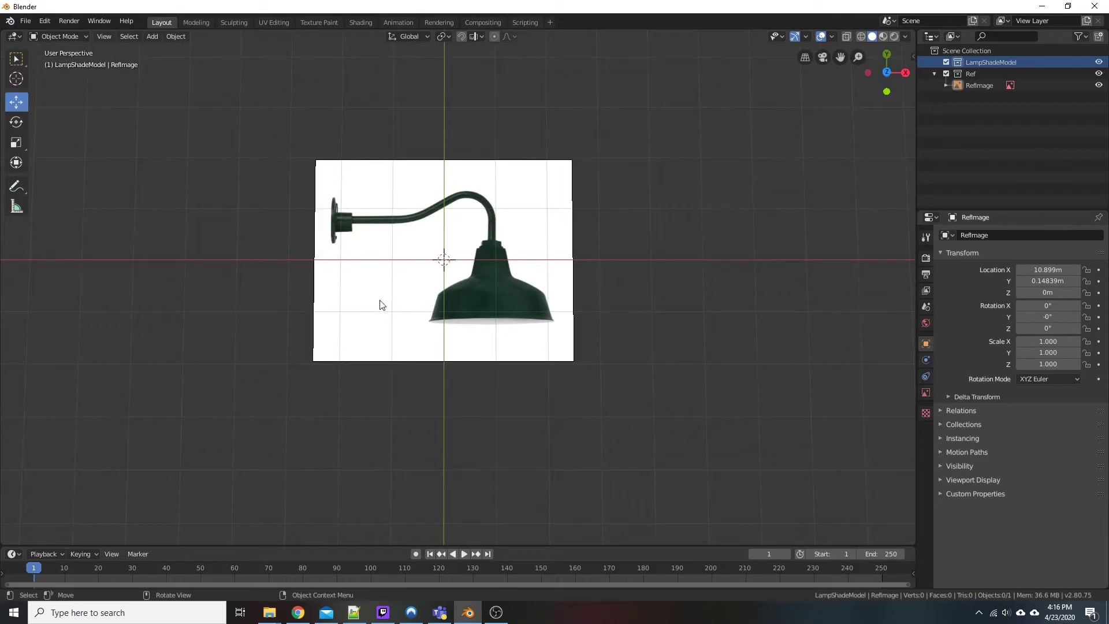
left_click(887, 72)
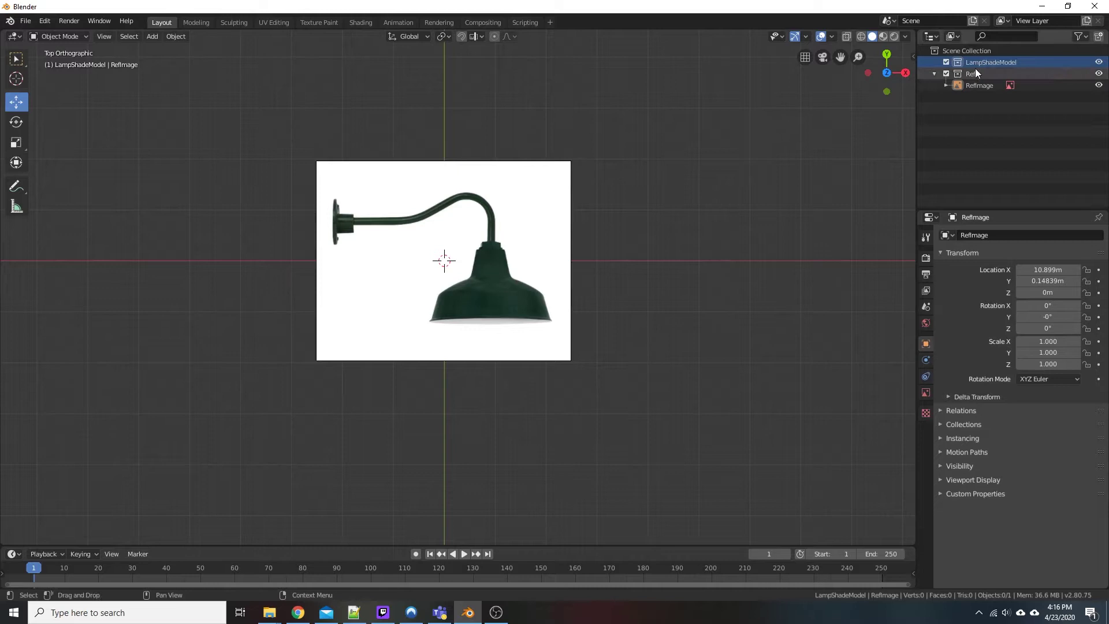
- Slide RefImage left to X 10.899 m so the shade's centre sits on the origin
left_click(477, 261)
key("g")
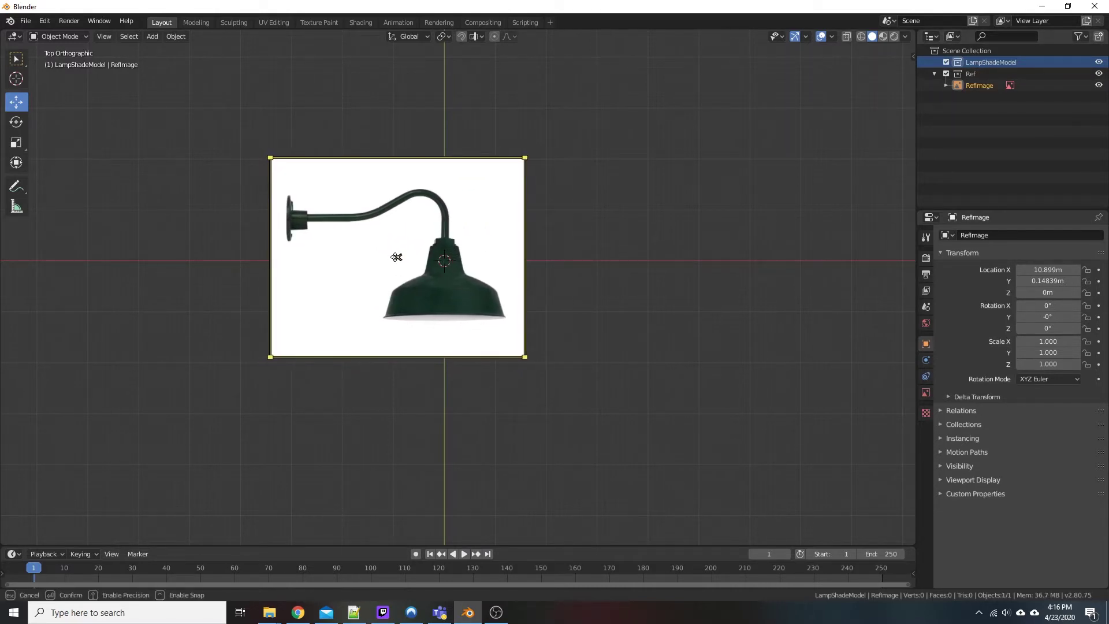
left_click(396, 257)
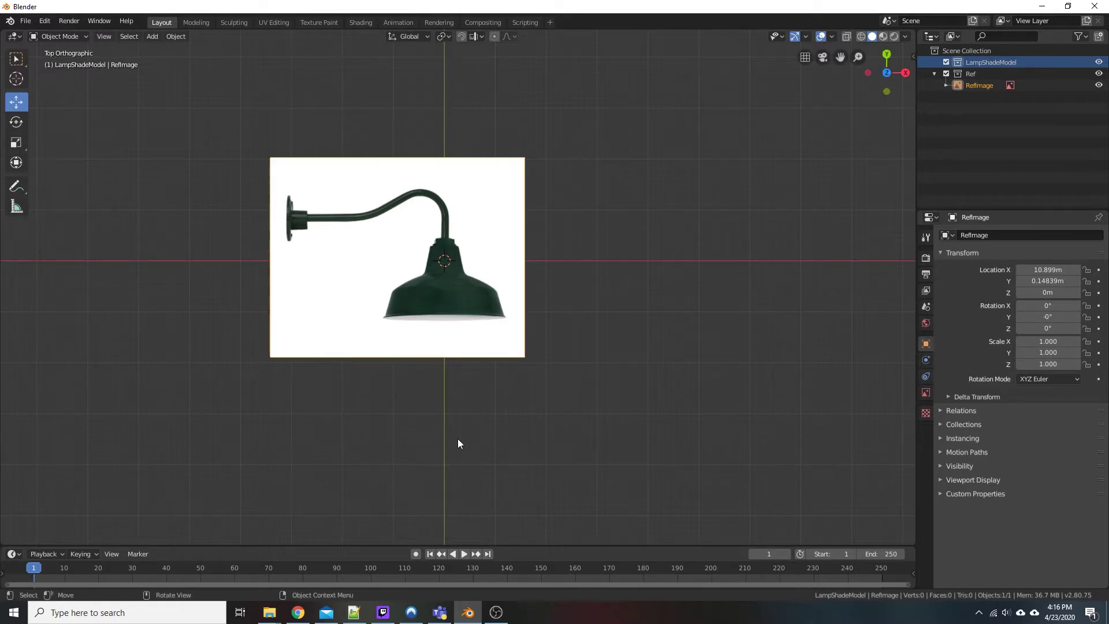
key("g")
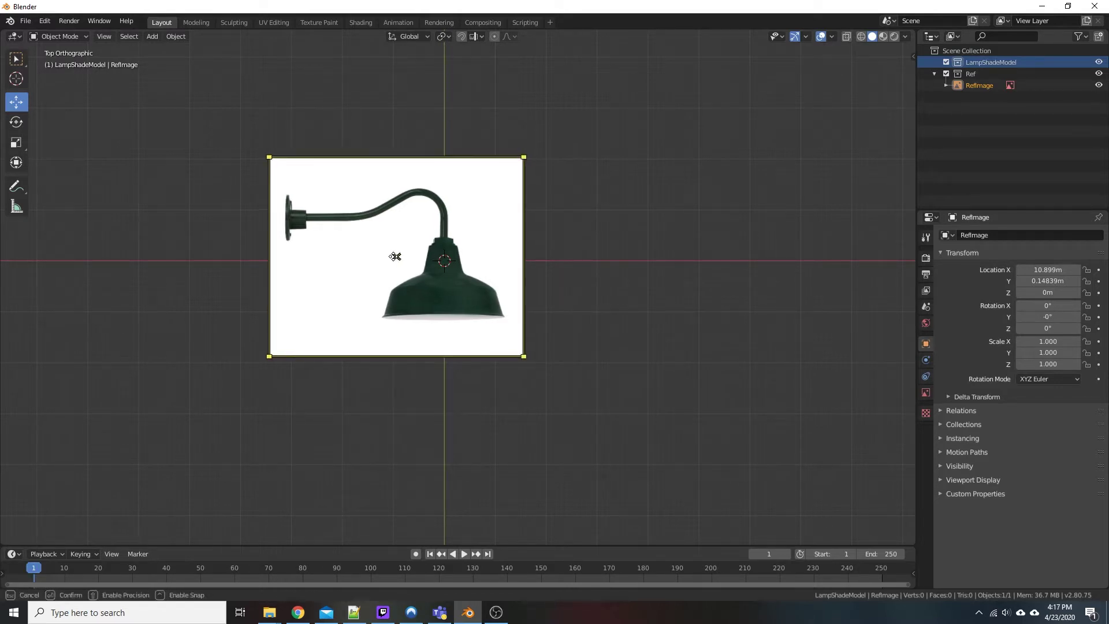
left_click(395, 255)
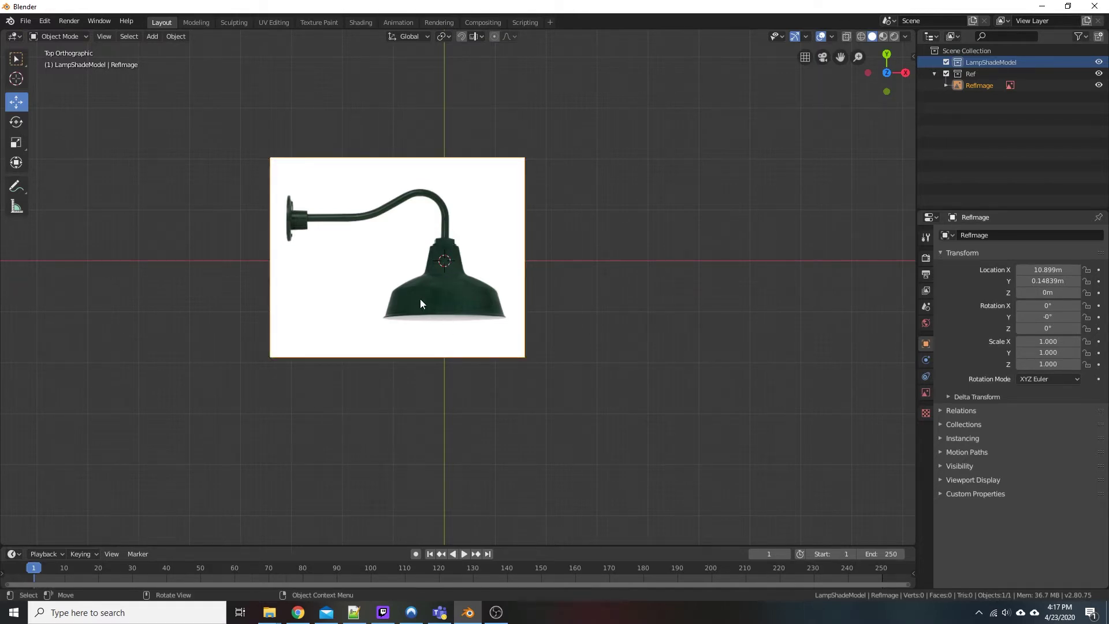
key("g")
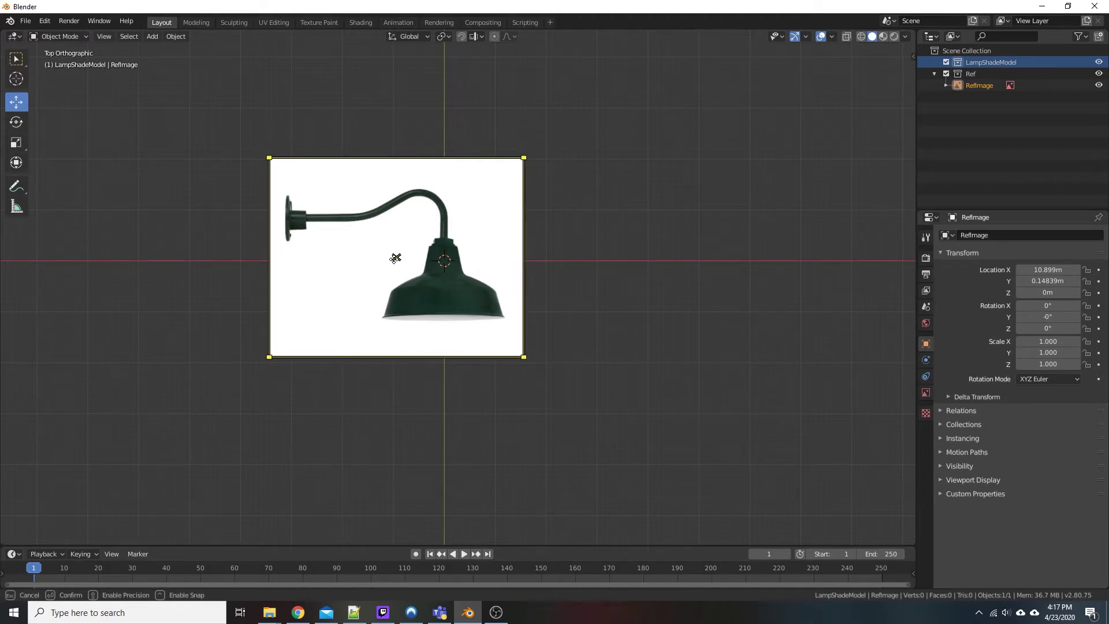
left_click(396, 257)
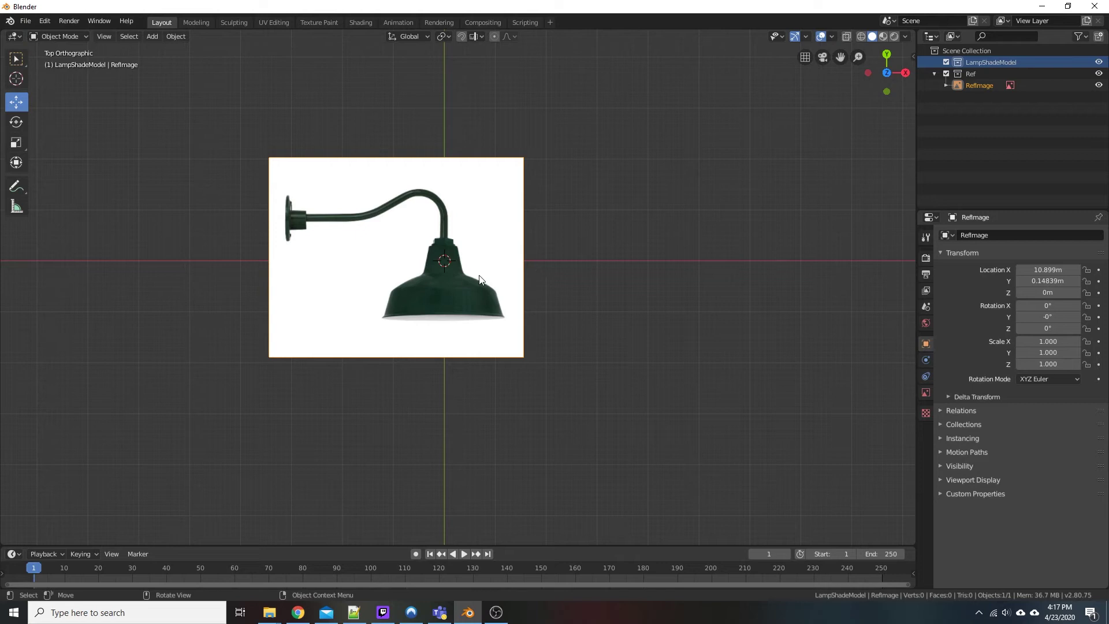
left_click(396, 257)
- Add a plane and merge its vertices into a single vertex at the centre
left_click(152, 35)
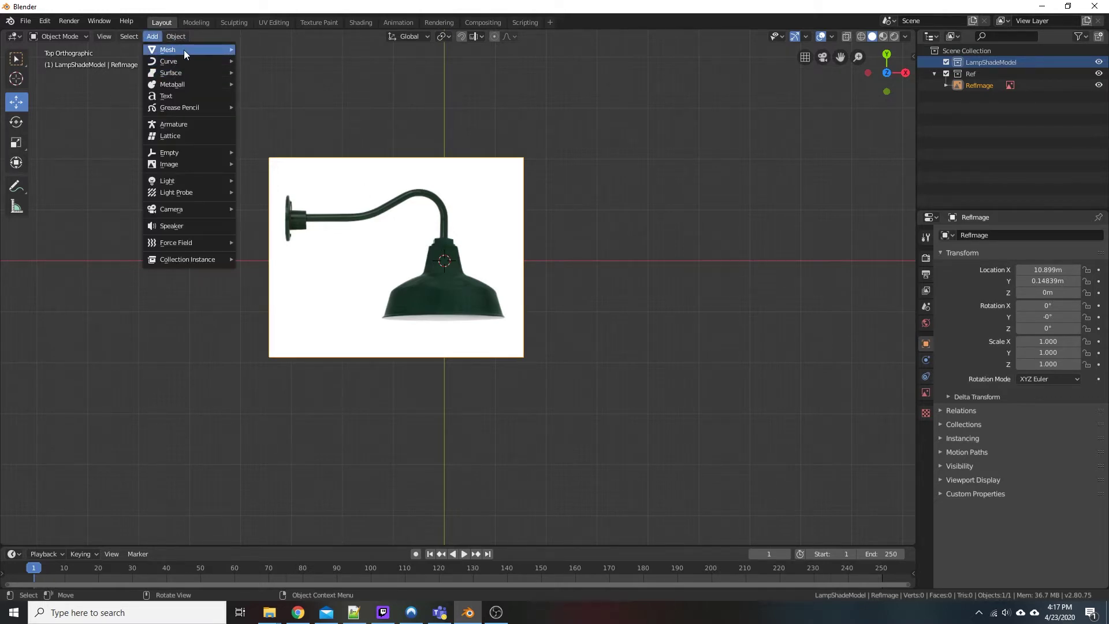
mouse_move(183, 49)
left_click(278, 50)
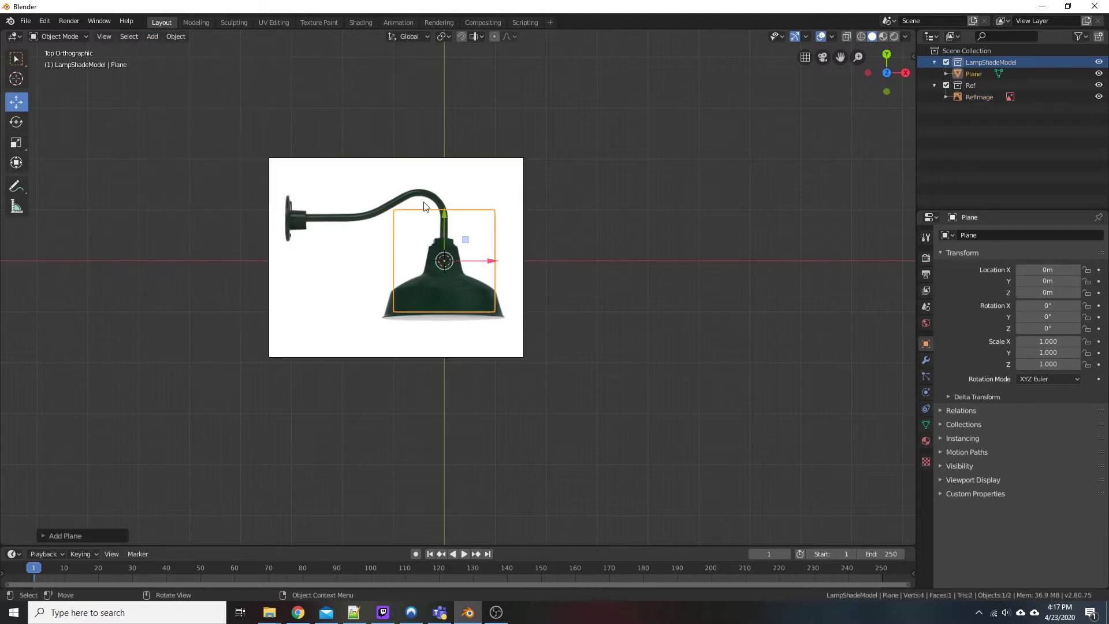
left_click(196, 22)
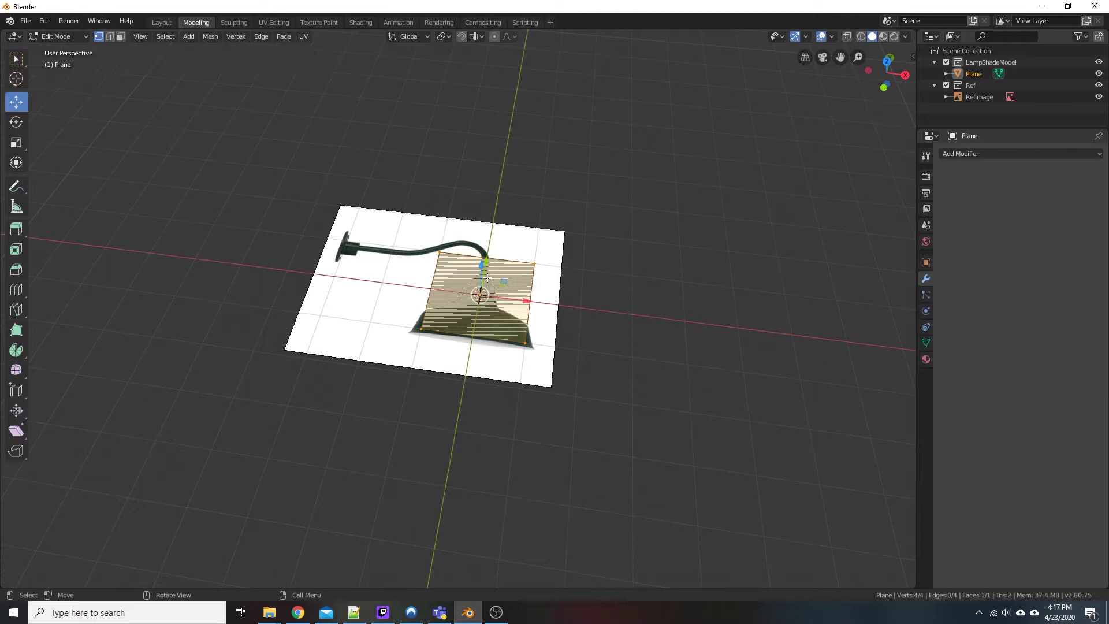
right_click(464, 274)
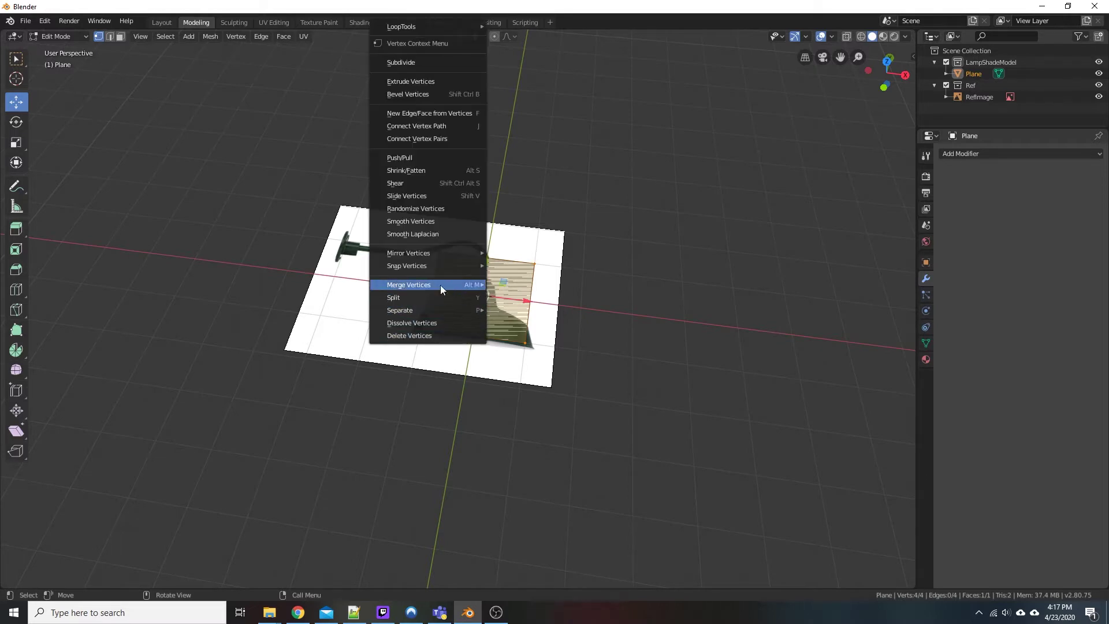
mouse_move(440, 286)
left_click(524, 285)
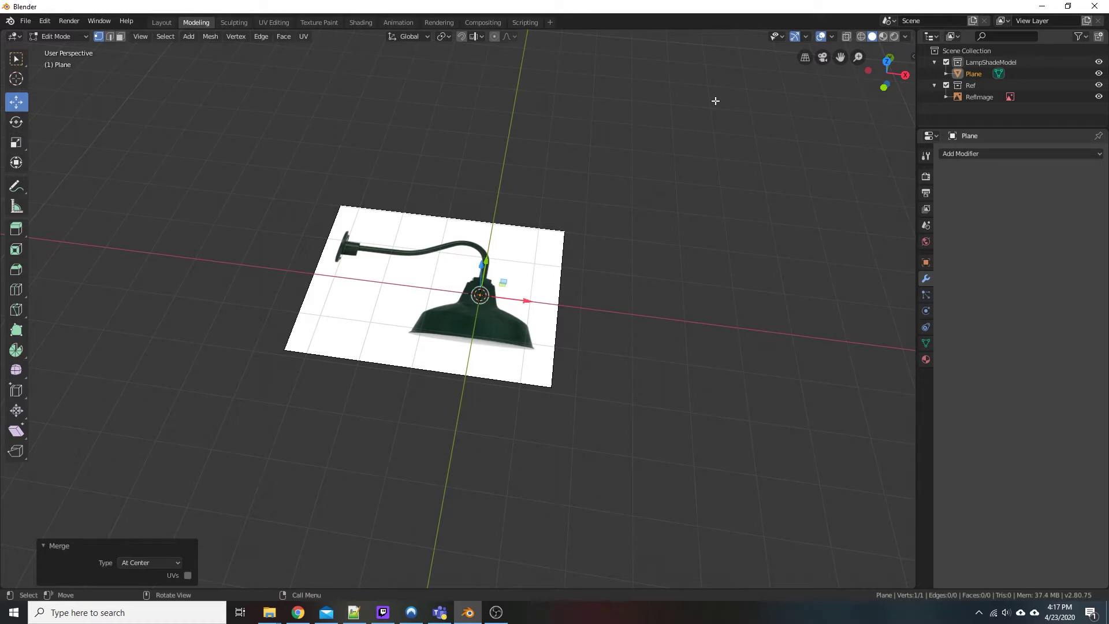
- Raise the vertex in top view to the shade's neck top (Y 0.301 m)
left_click(886, 63)
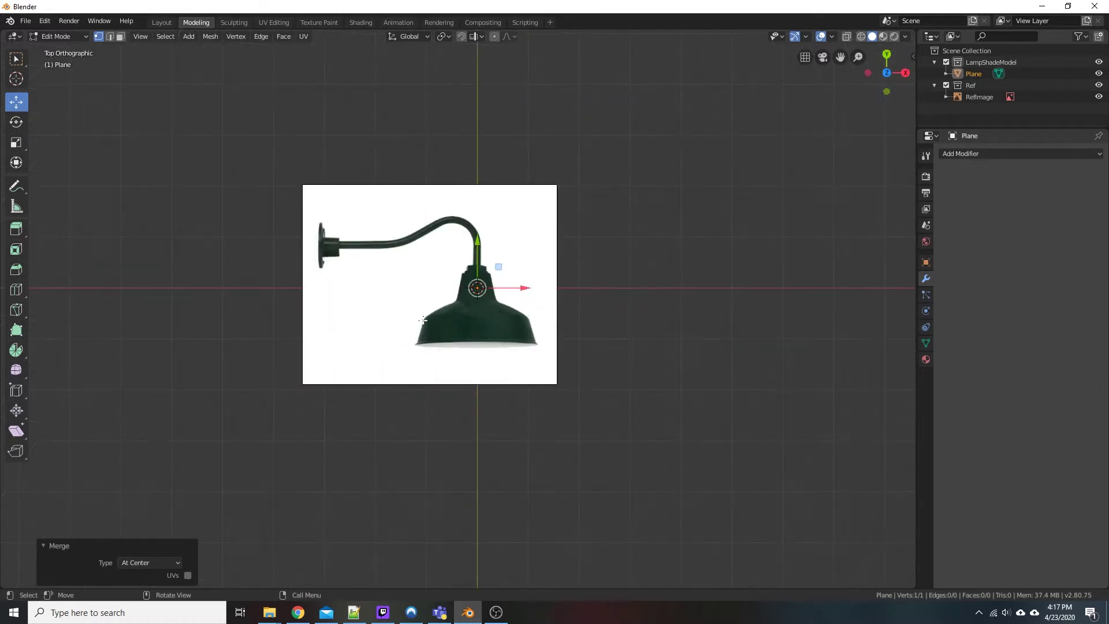
scroll(483, 257, "up", 5)
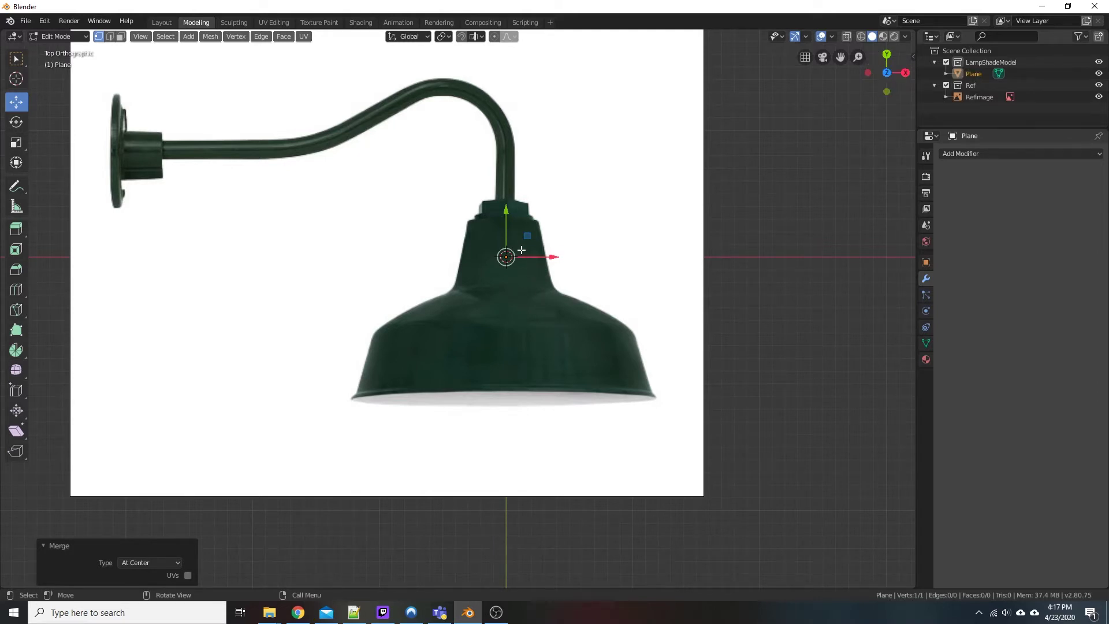
left_click_drag(527, 236, 525, 199)
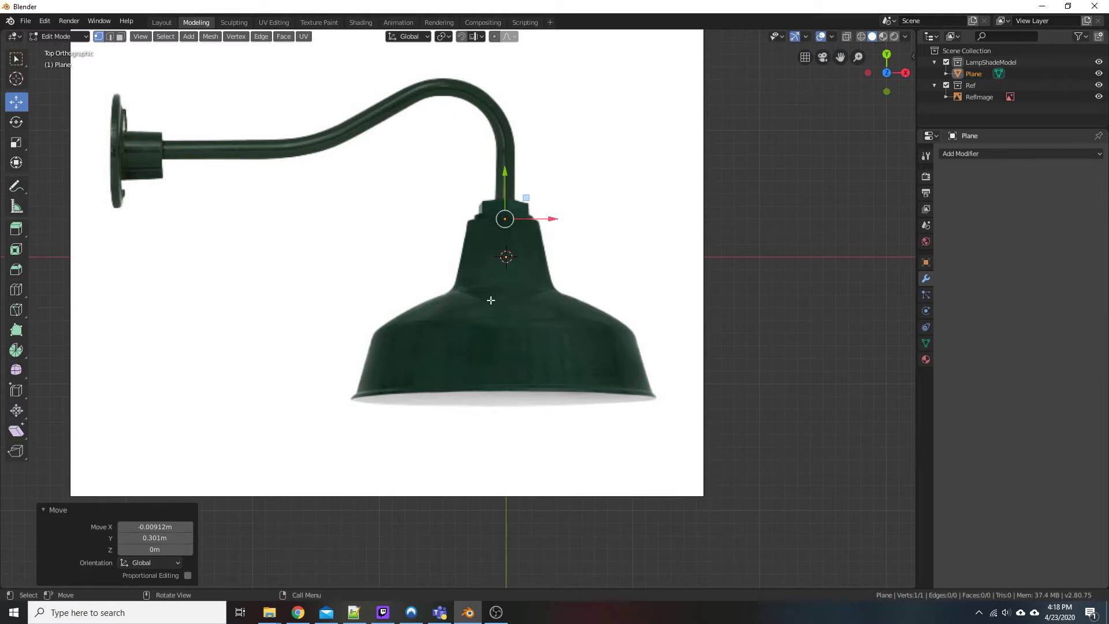
- Extrude the vertex 1.35 m down the Y axis to the shade's bottom rim
key("e")
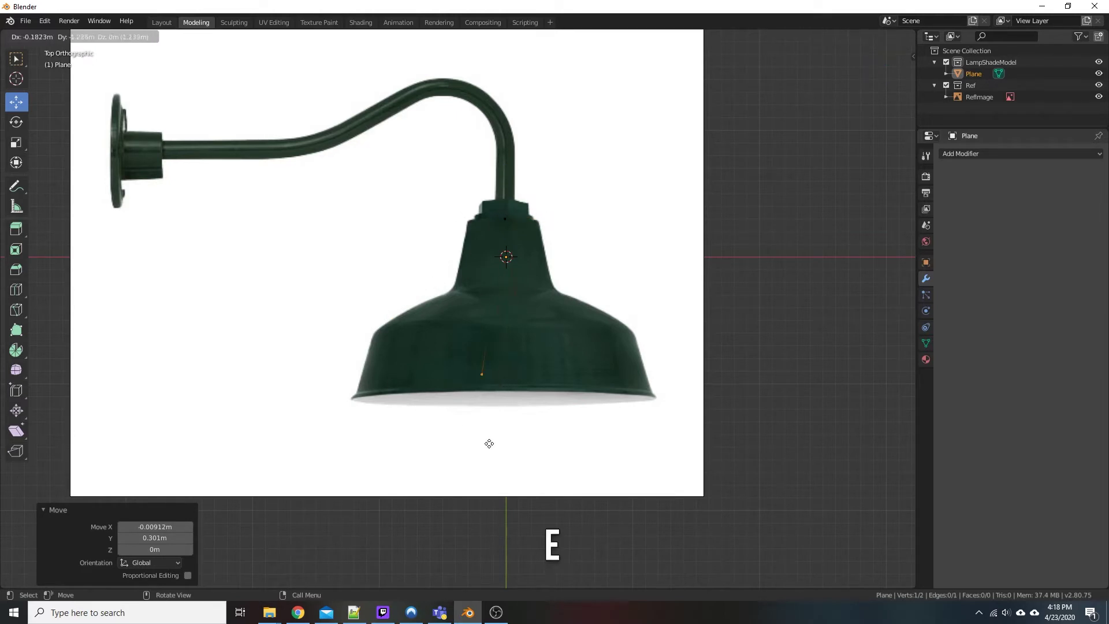
key("y")
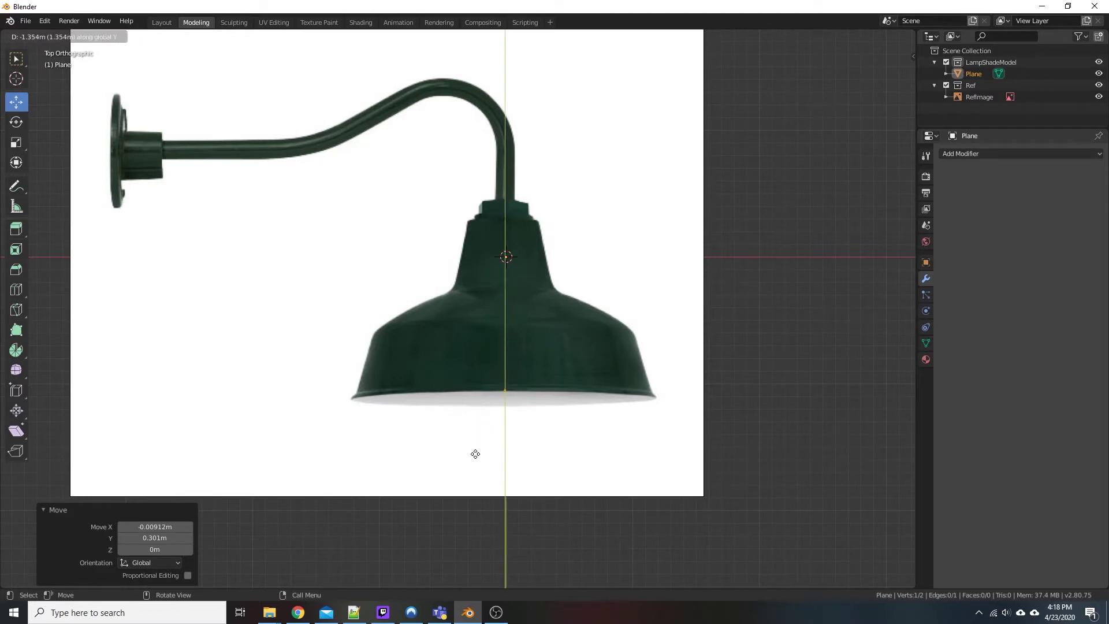
left_click(475, 454)
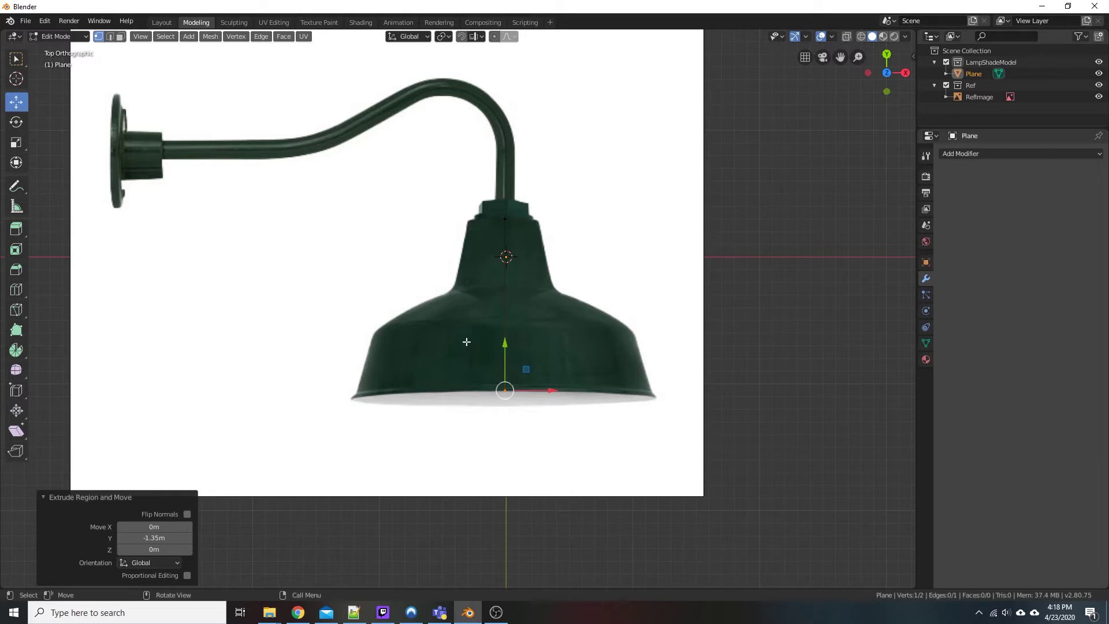
- Subdivide the new vertical edge with 10 cuts, giving 12 vertices
left_click(110, 36)
left_click(506, 290)
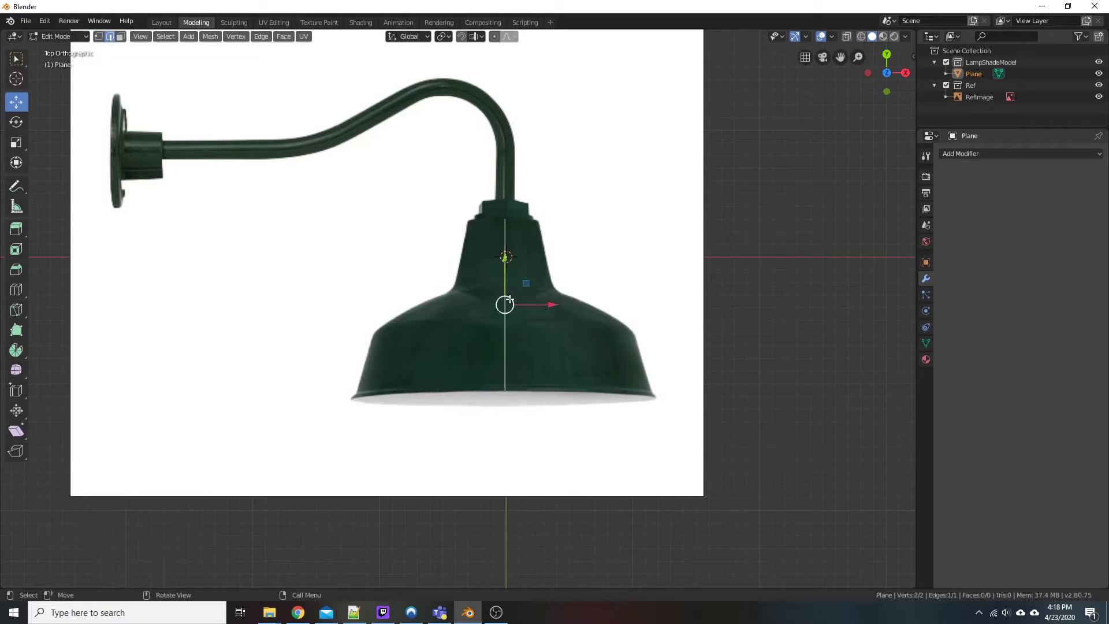
right_click(504, 300)
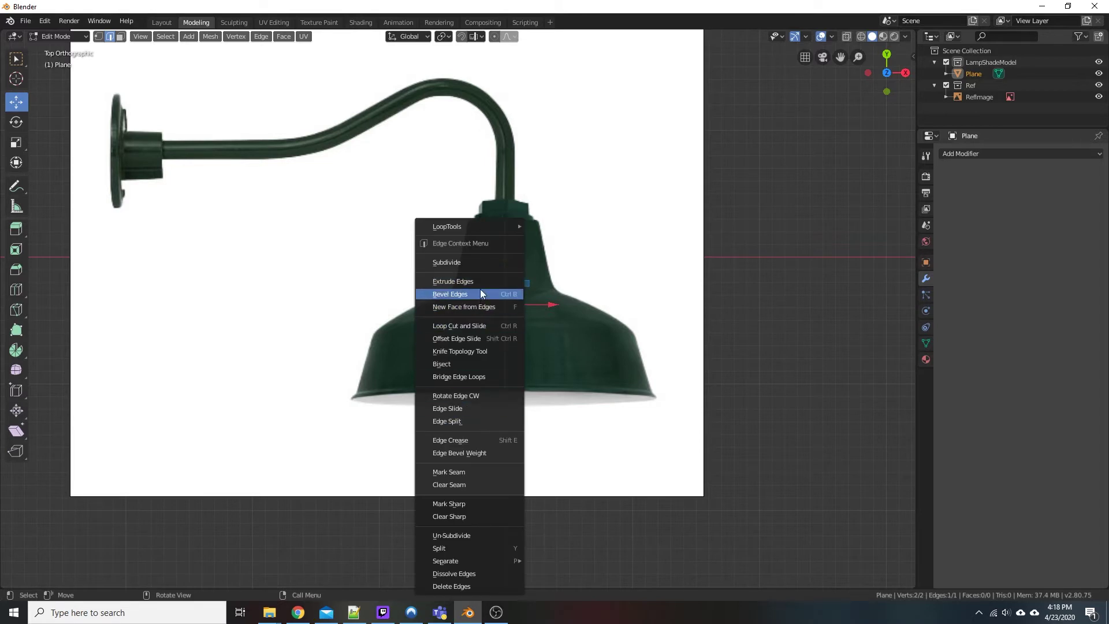
left_click(479, 262)
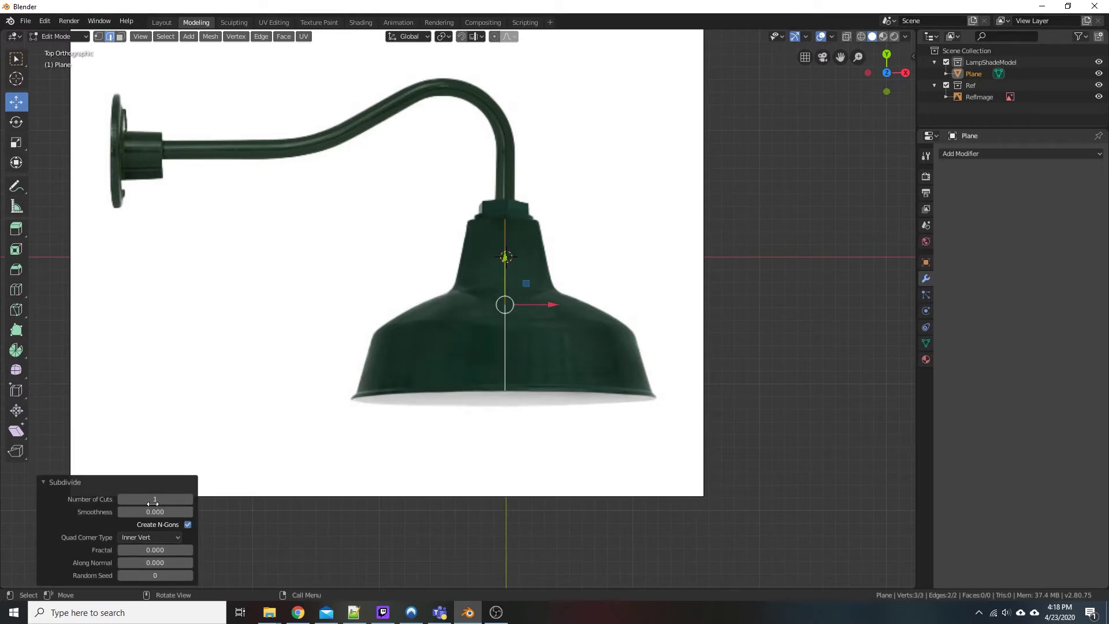
left_click(152, 499)
type("0")
key("Return")
- Move the top four vertices left onto the shade's neck outline down to where it flares
left_click(99, 37)
scroll(510, 351, "up", 2)
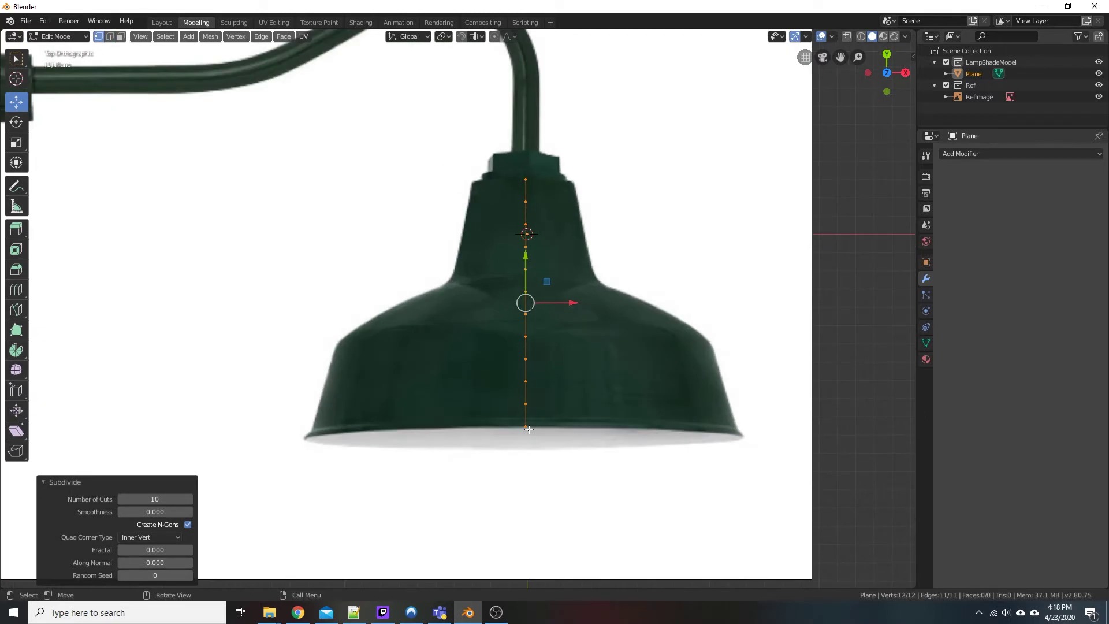
left_click(522, 199)
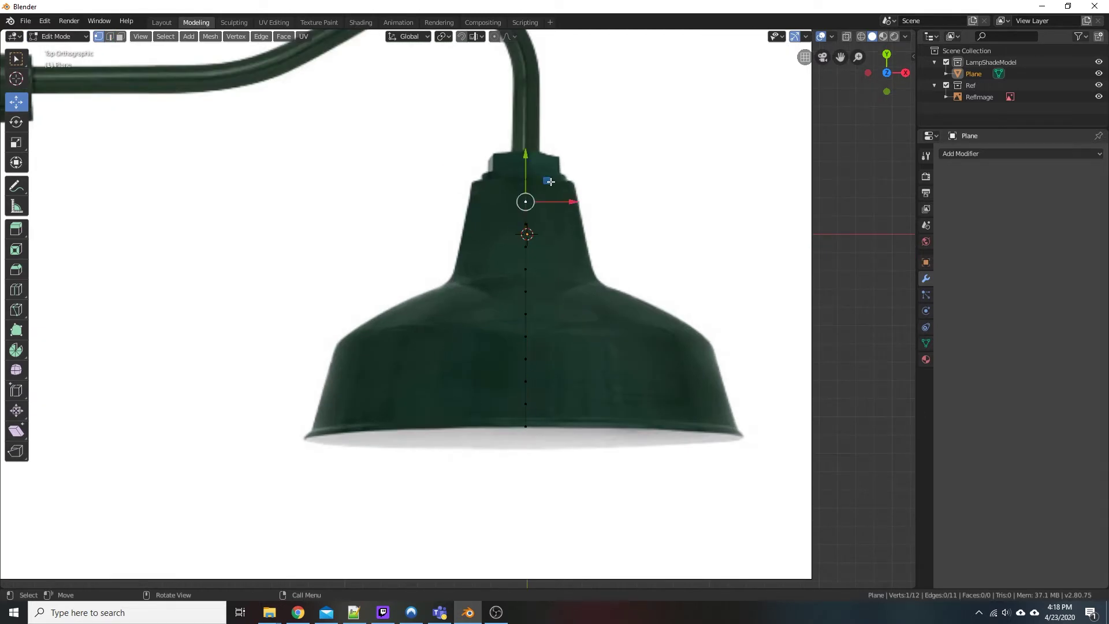
key("g")
left_click(491, 160)
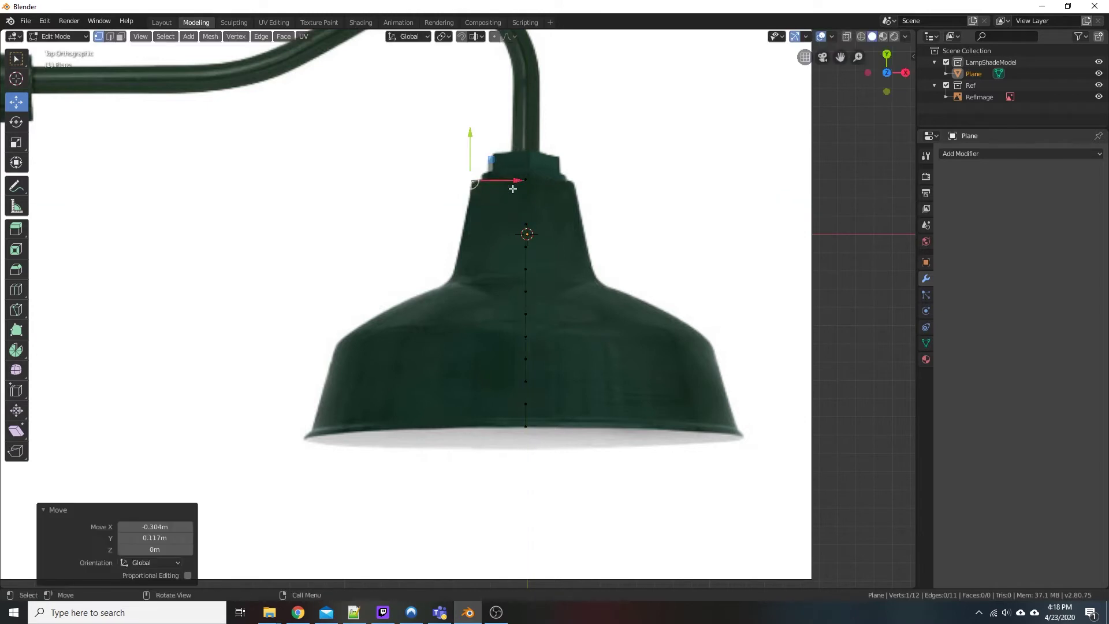
left_click(526, 224)
key("g")
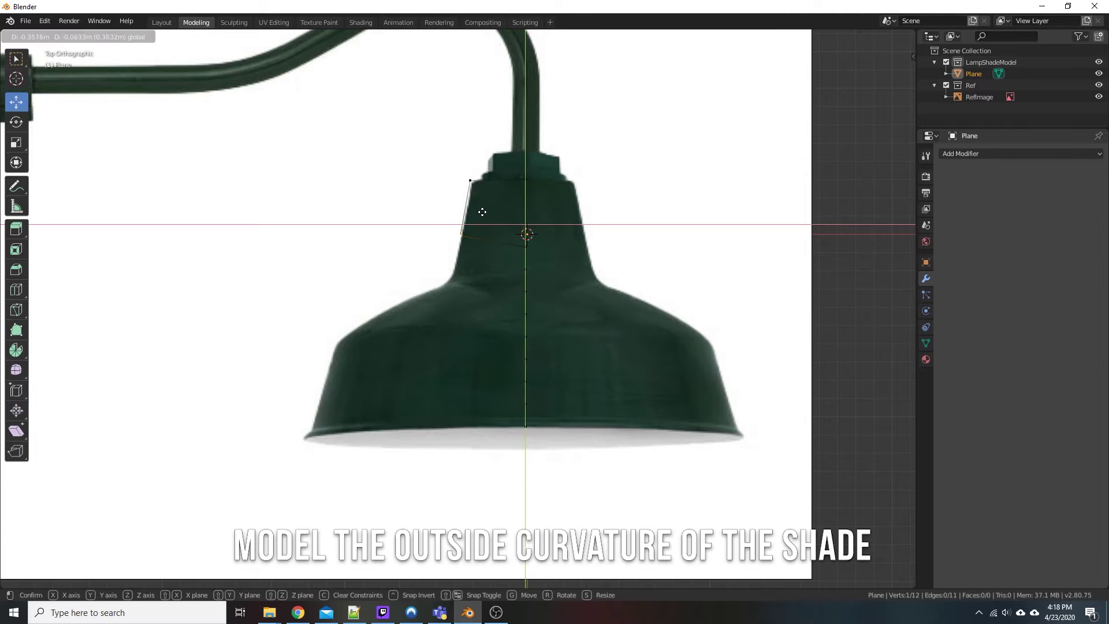
left_click(481, 212)
left_click(525, 245)
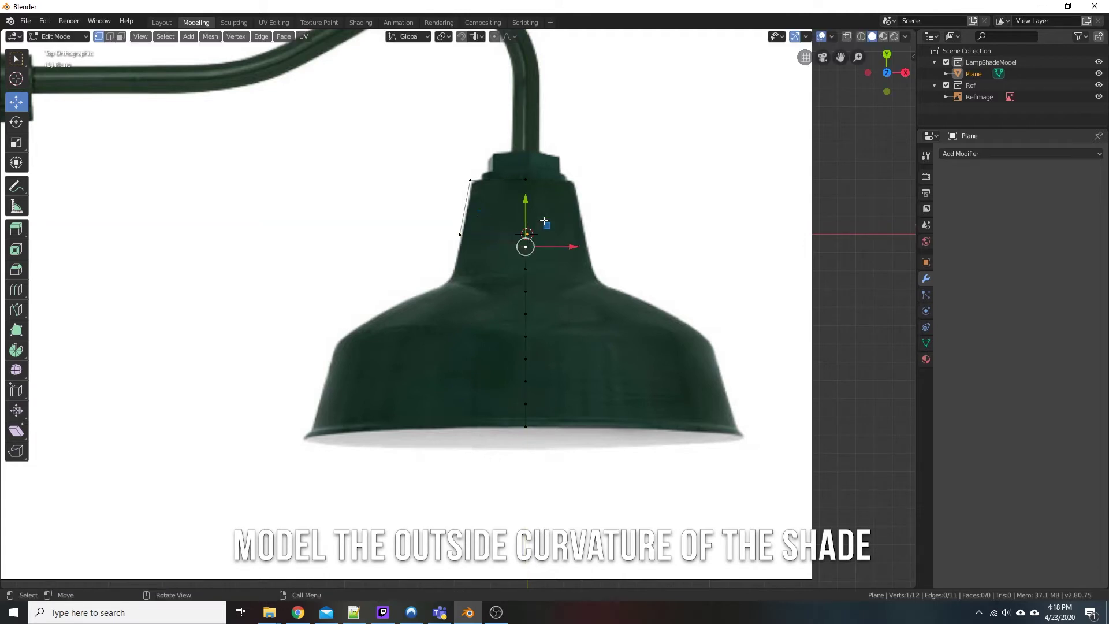
key("g")
left_click(469, 242)
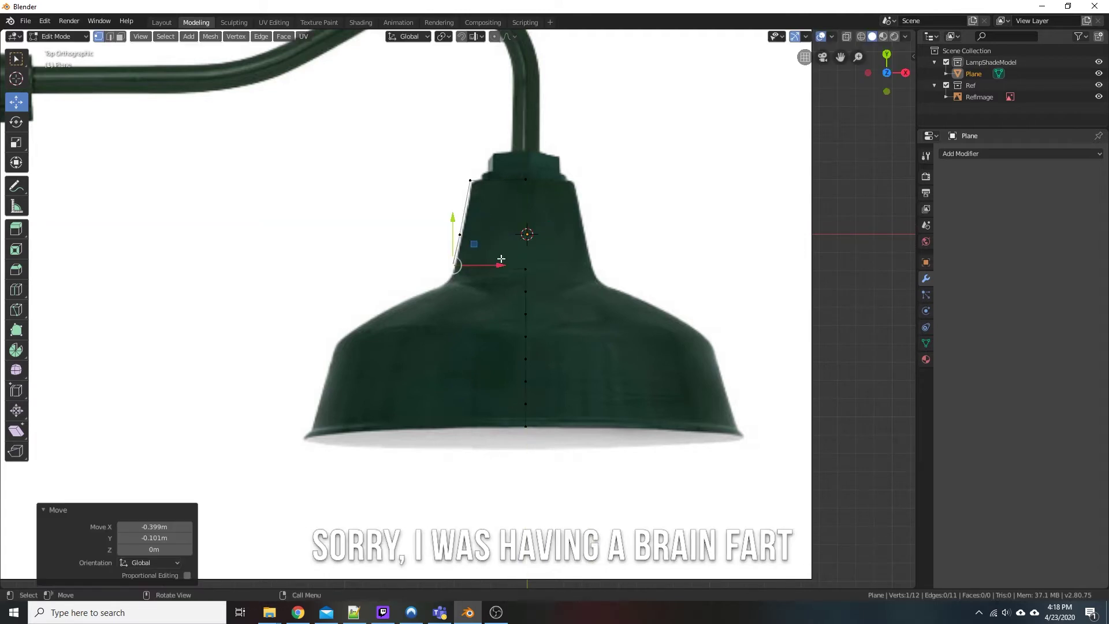
left_click(537, 252)
key("g")
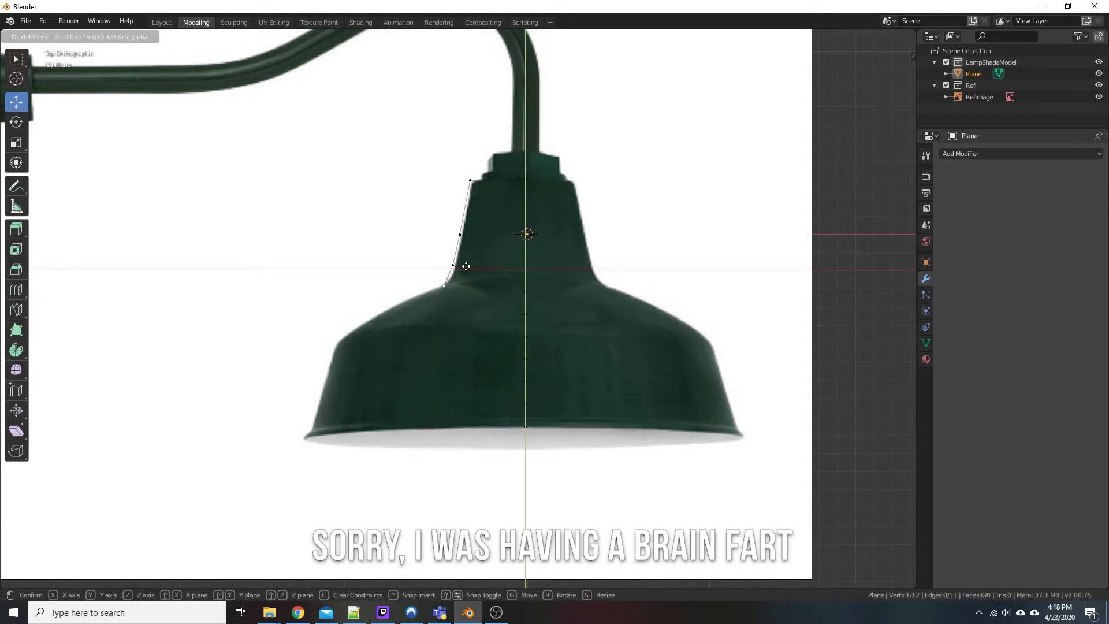
left_click(467, 263)
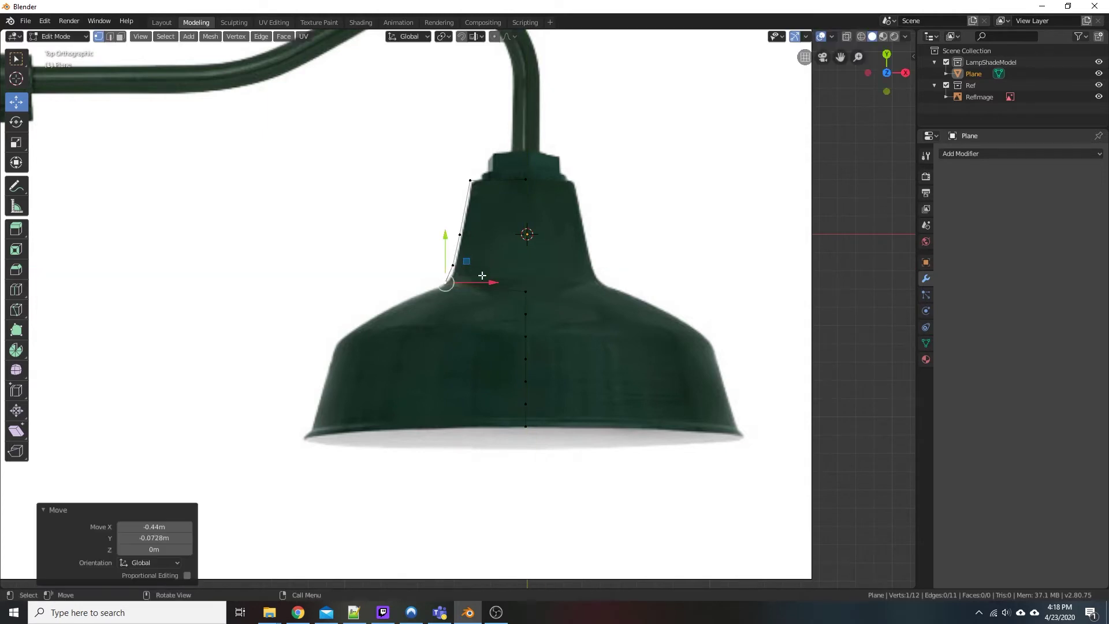
- Pull the next three vertices out along the sloping shoulder curve
left_click(525, 291)
key("g")
left_click(429, 280)
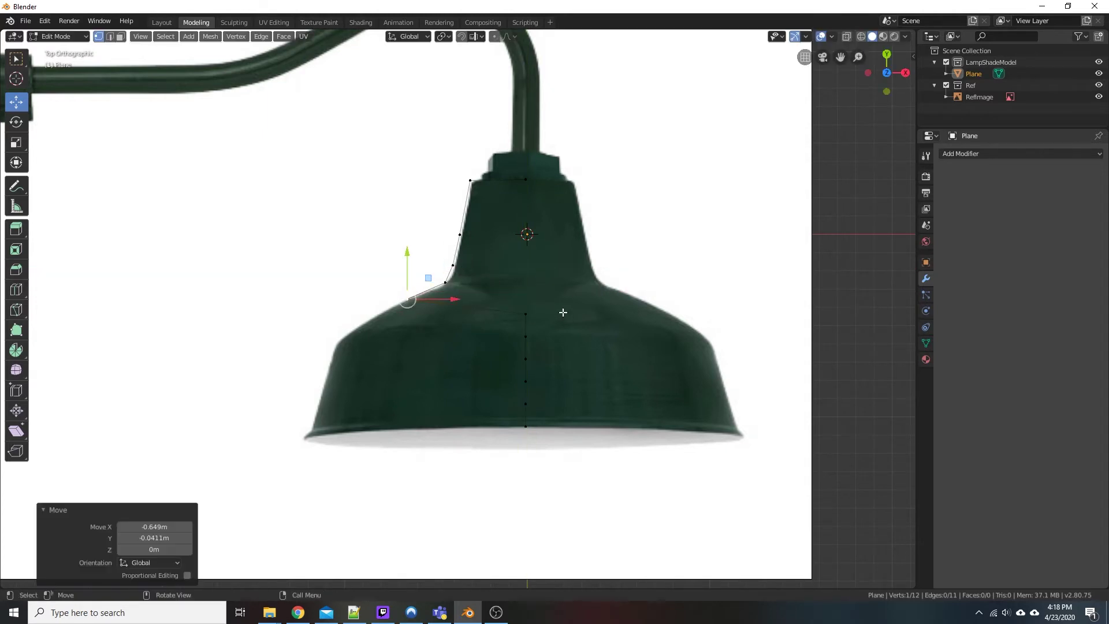
left_click(525, 313)
key("g")
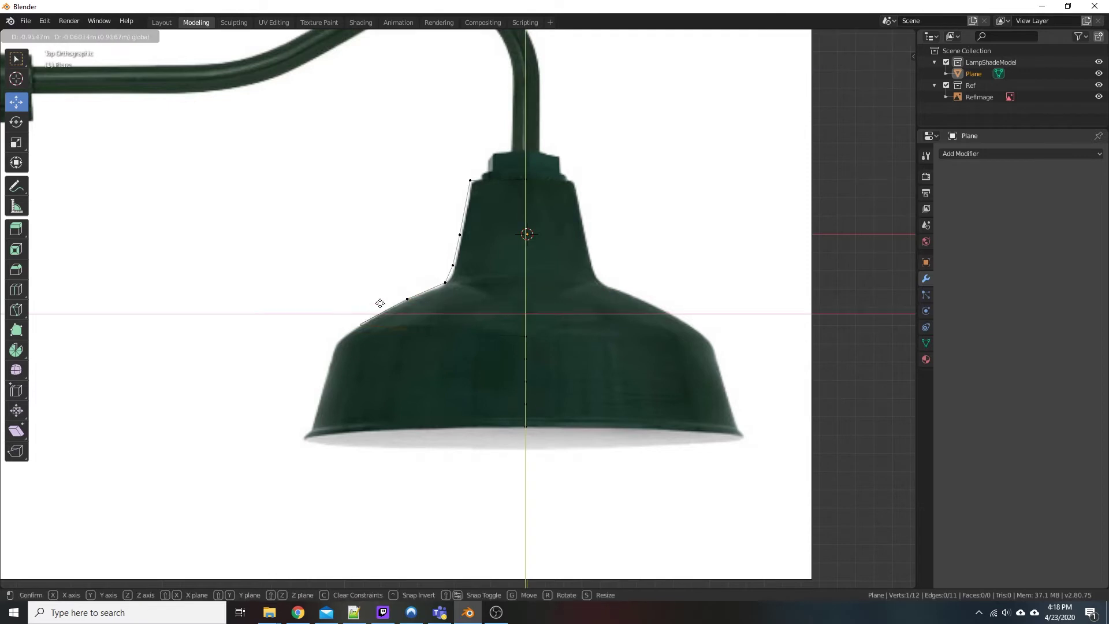
left_click(383, 301)
left_click(524, 337)
key("g")
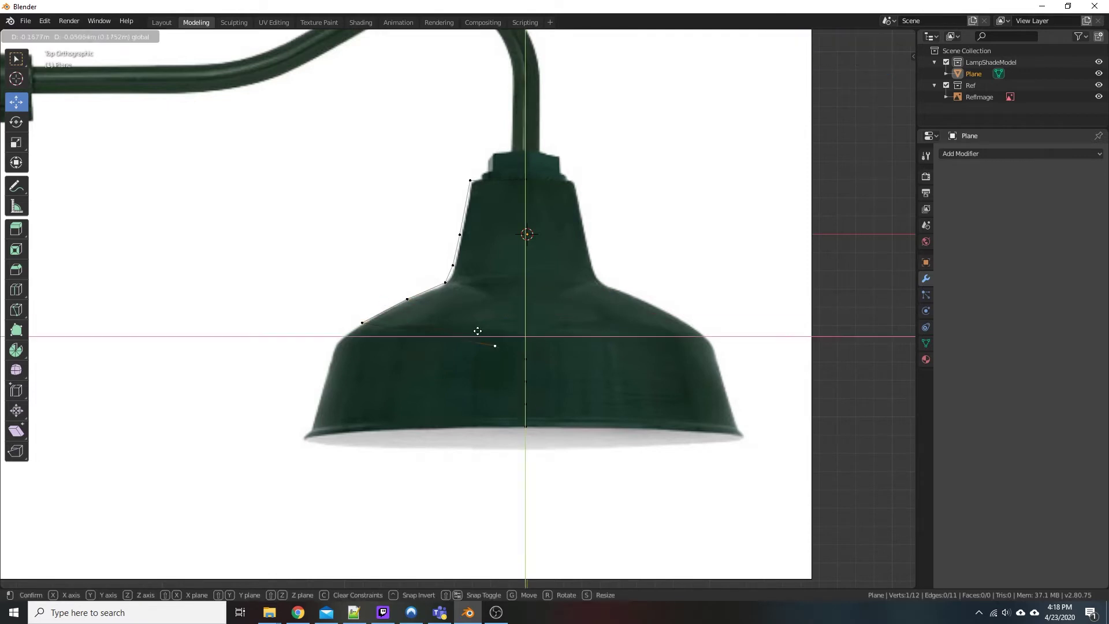
left_click(351, 321)
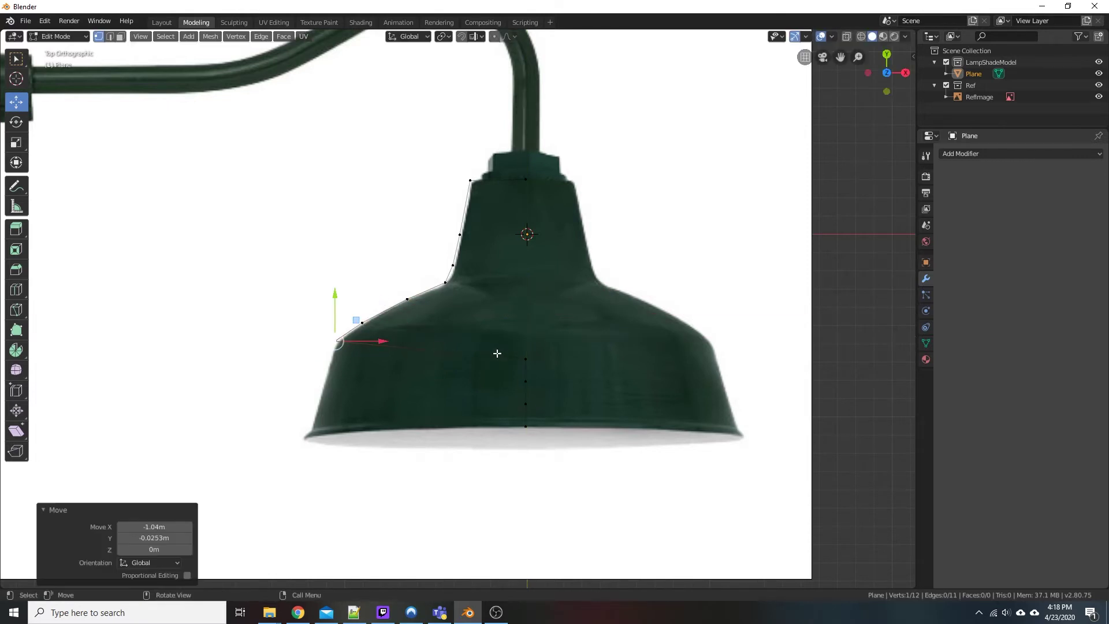
- Place the remaining four vertices down the shade's left side to the lower-left rim corner
left_click(527, 356)
key("g")
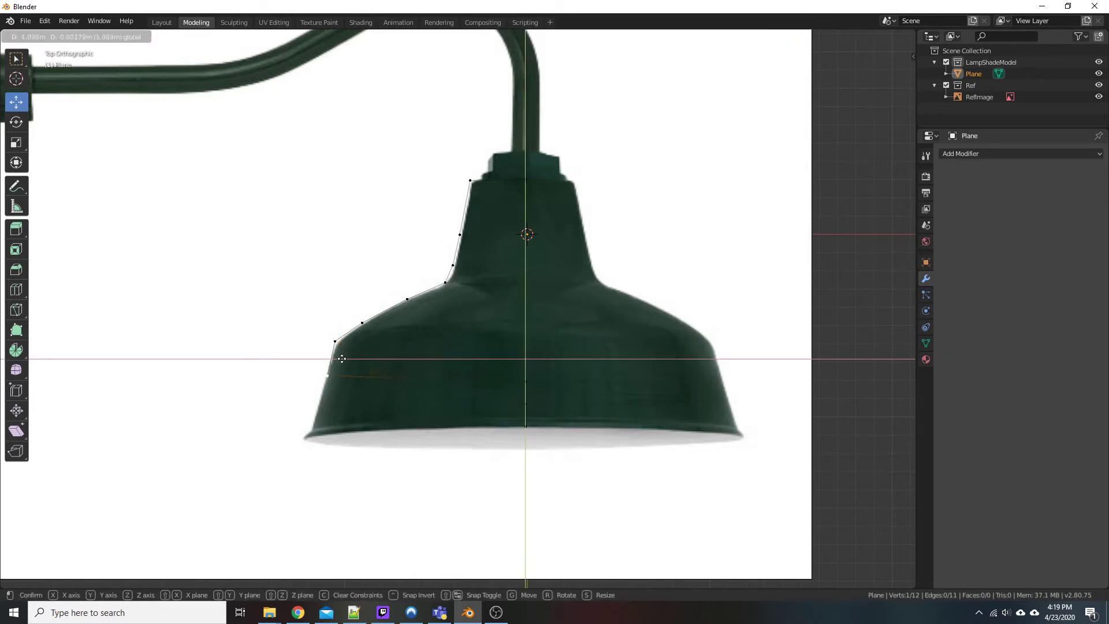
left_click(343, 359)
left_click(522, 381)
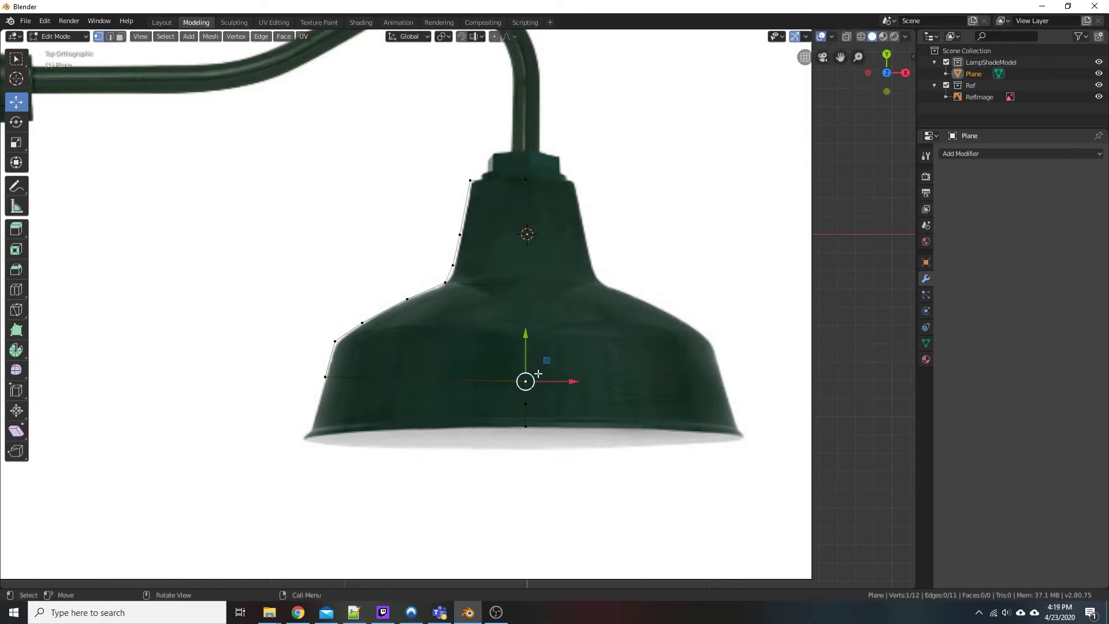
key("g")
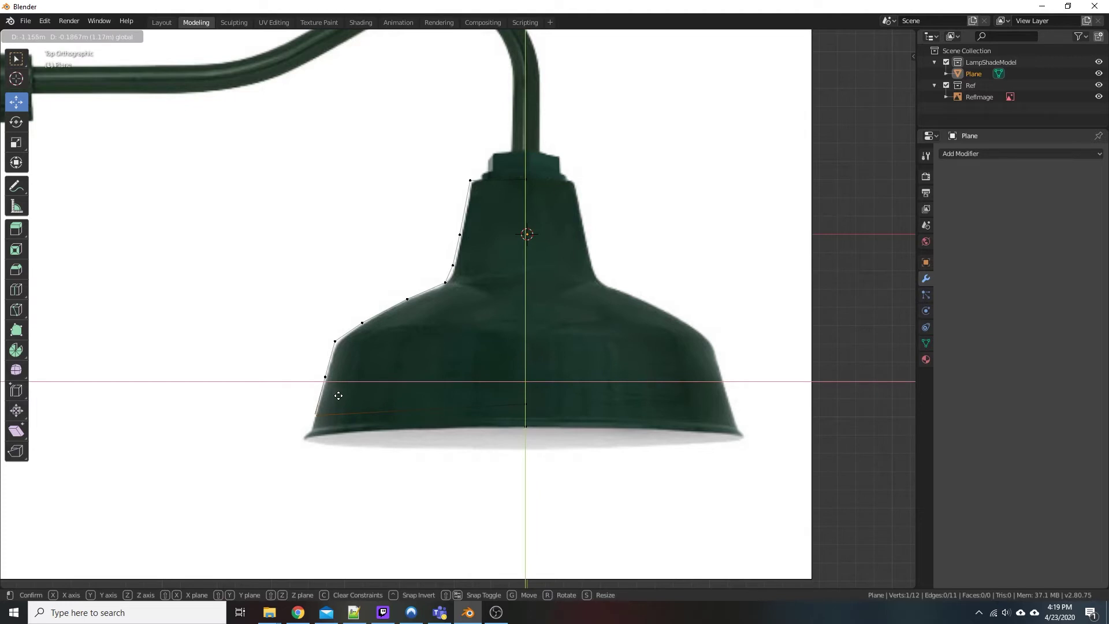
left_click(338, 395)
left_click(531, 403)
key("g")
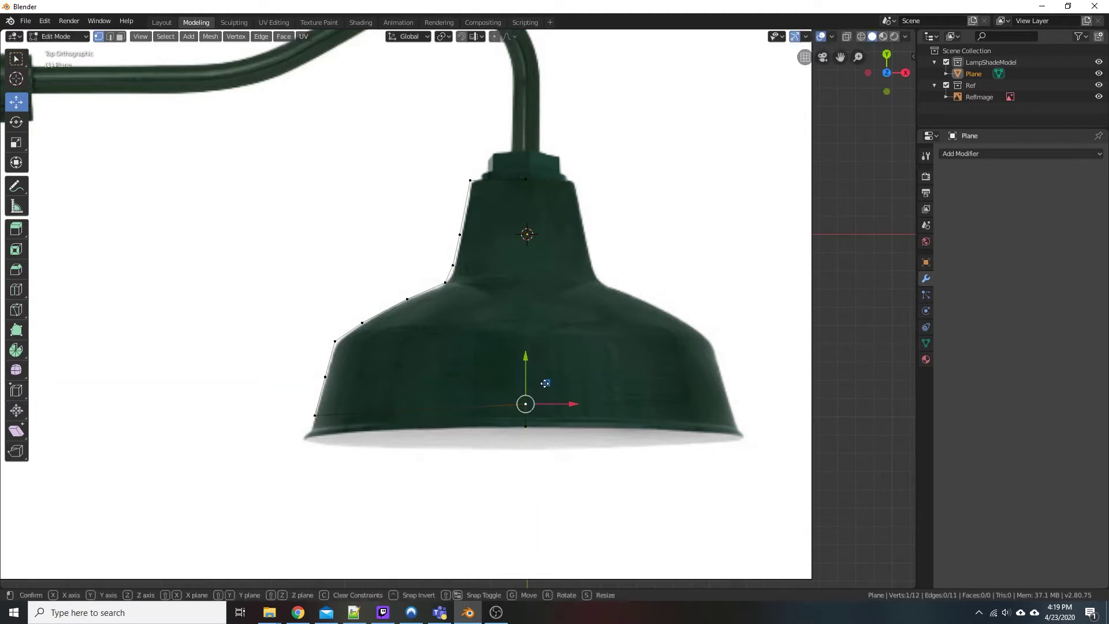
left_click(333, 409)
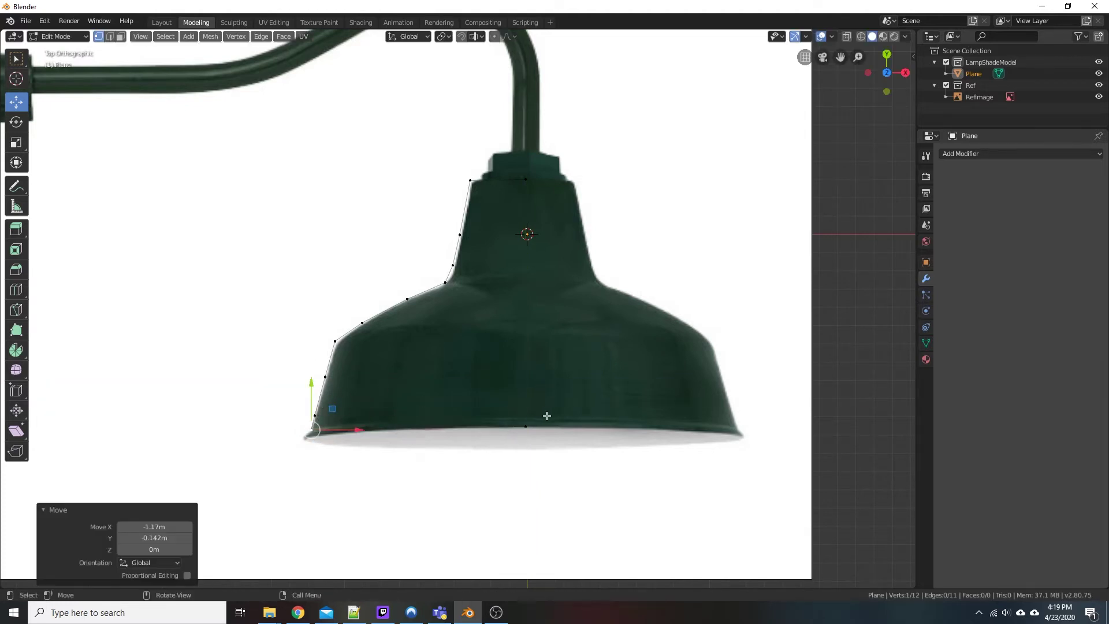
left_click(526, 424)
key("g")
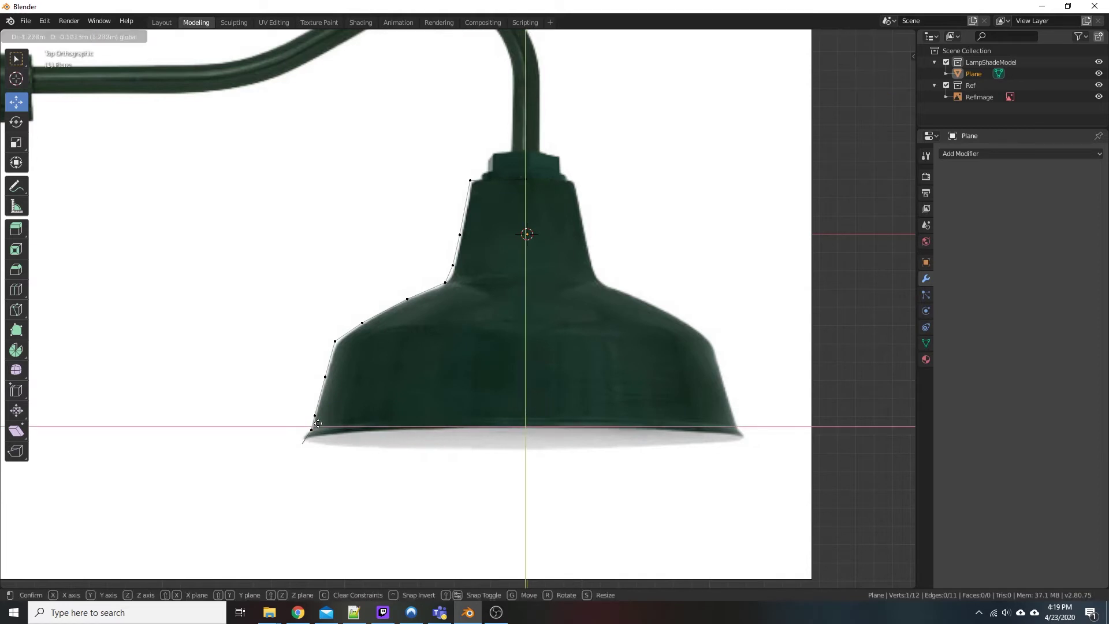
left_click(318, 418)
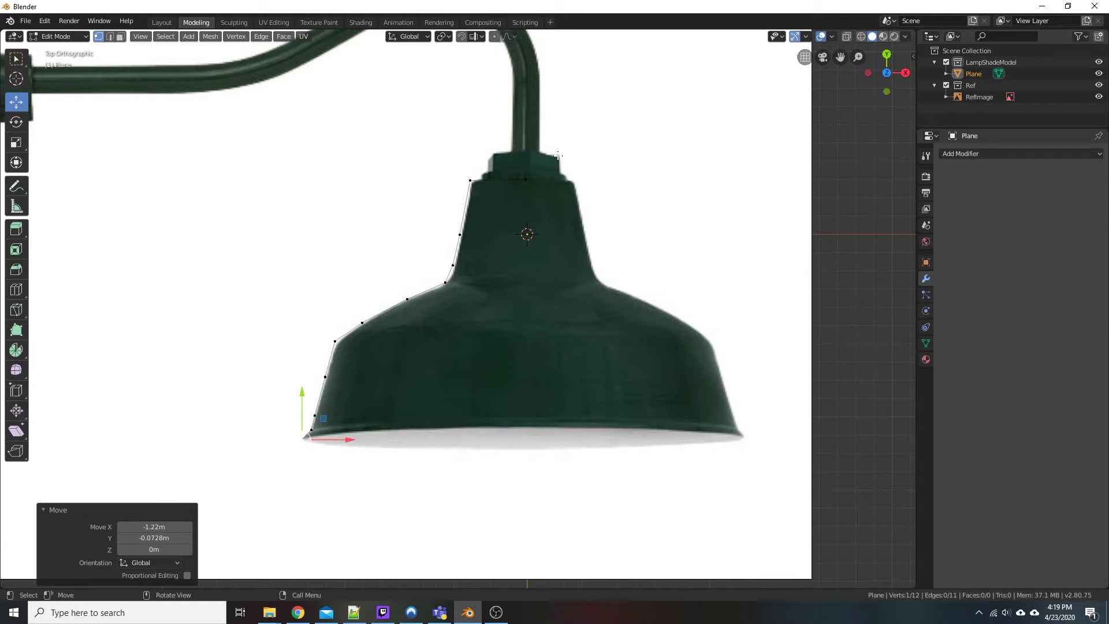
- Select all profile vertices and add a Screw modifier (Z axis, 360°, 16 steps)
key("a")
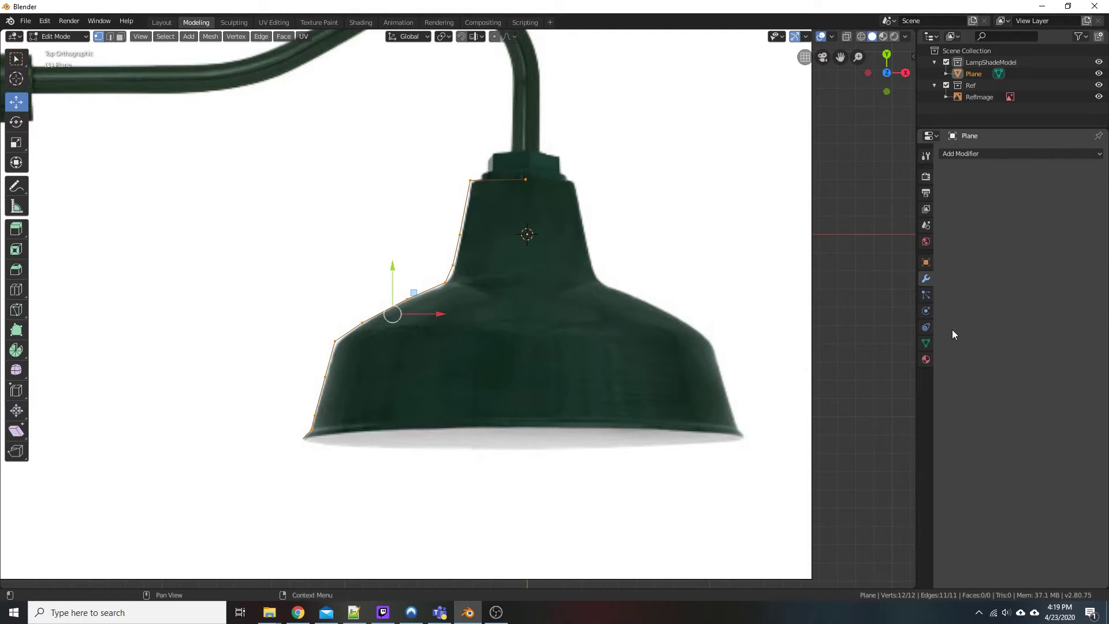
left_click(926, 263)
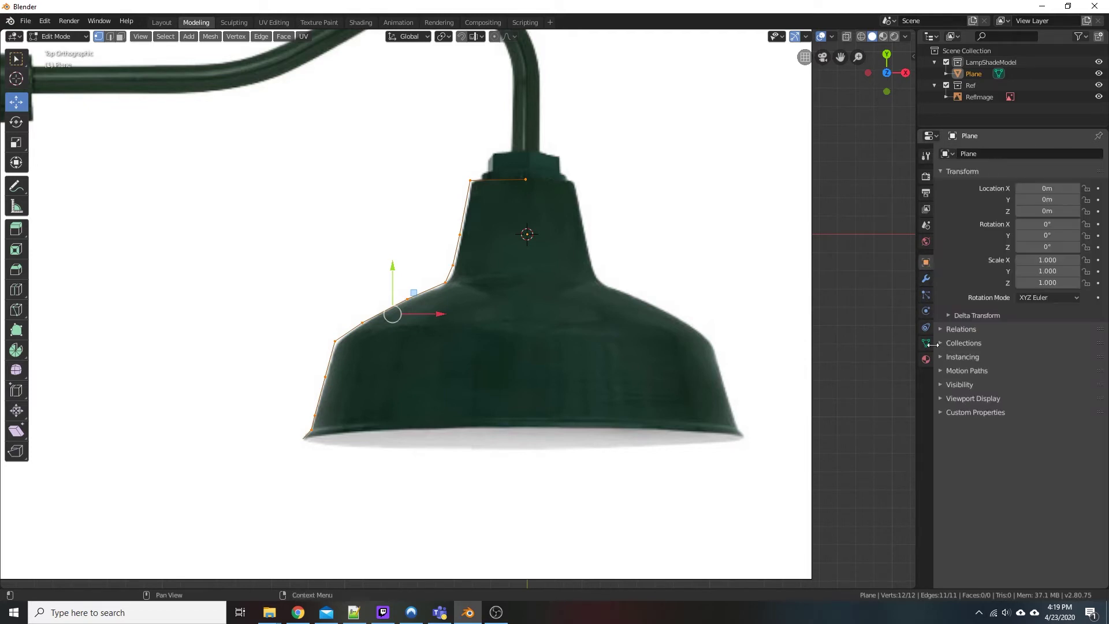
left_click(926, 279)
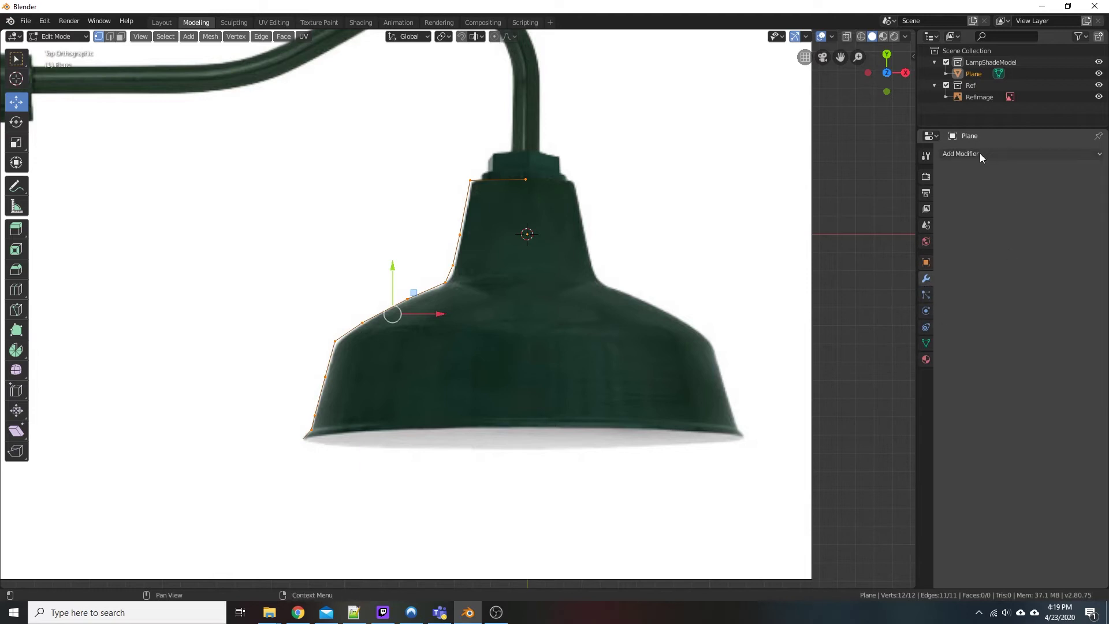
left_click(980, 153)
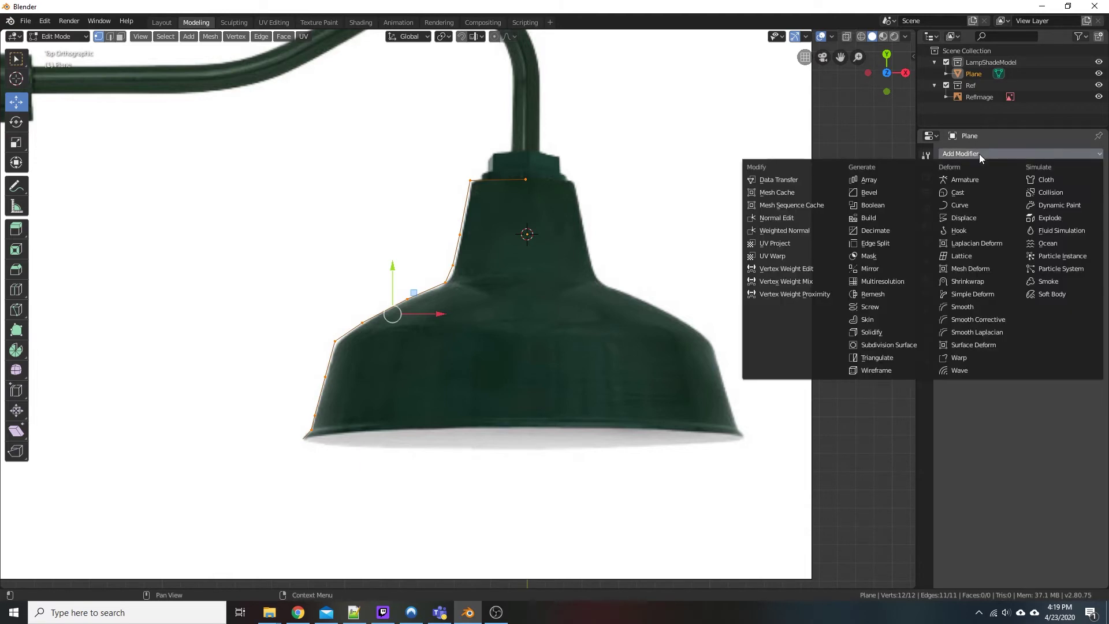
left_click(878, 308)
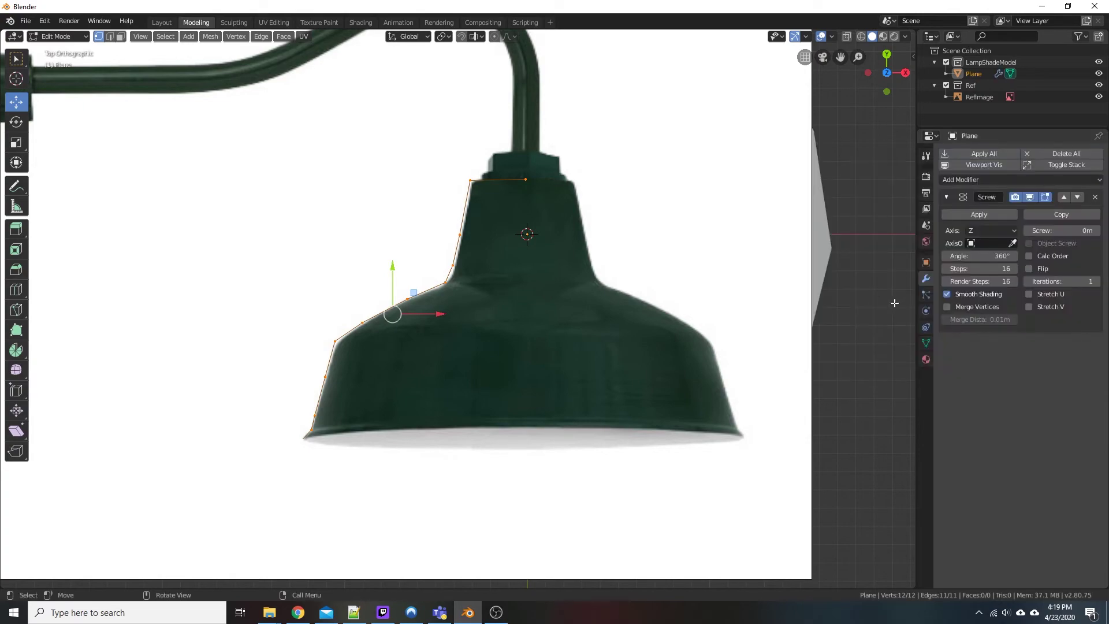
middle_click_drag(724, 287, 516, 204)
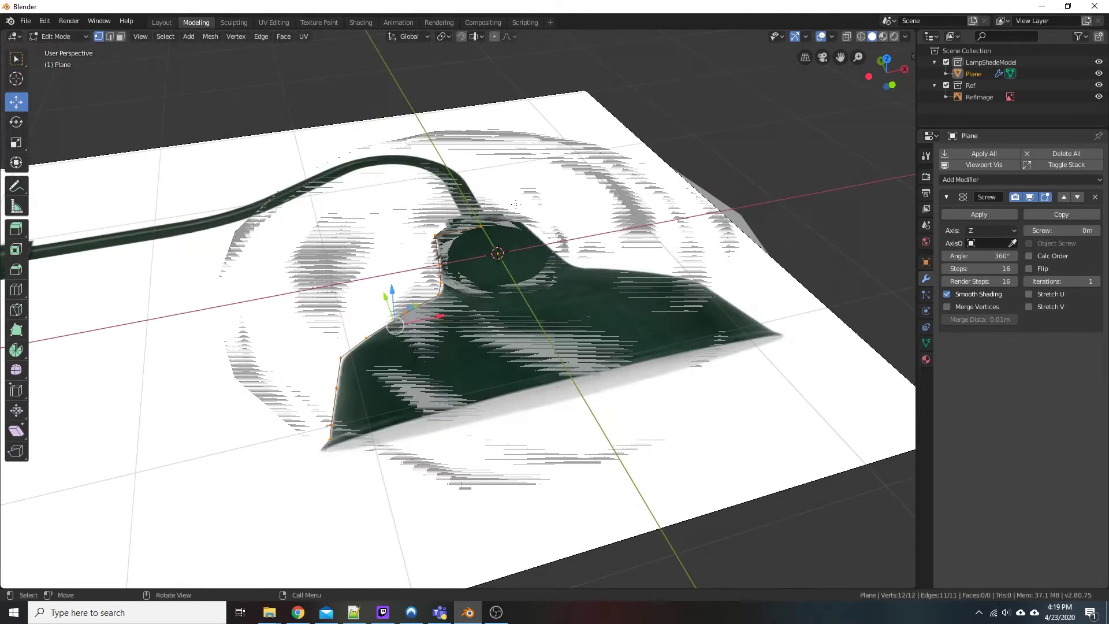
left_click(979, 230)
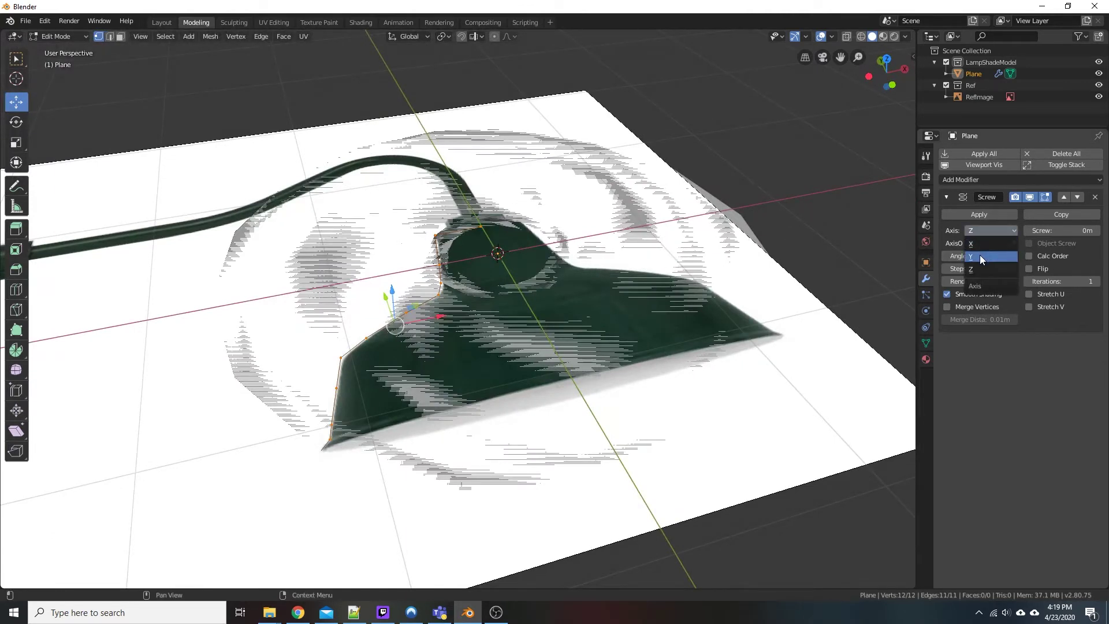
left_click(979, 254)
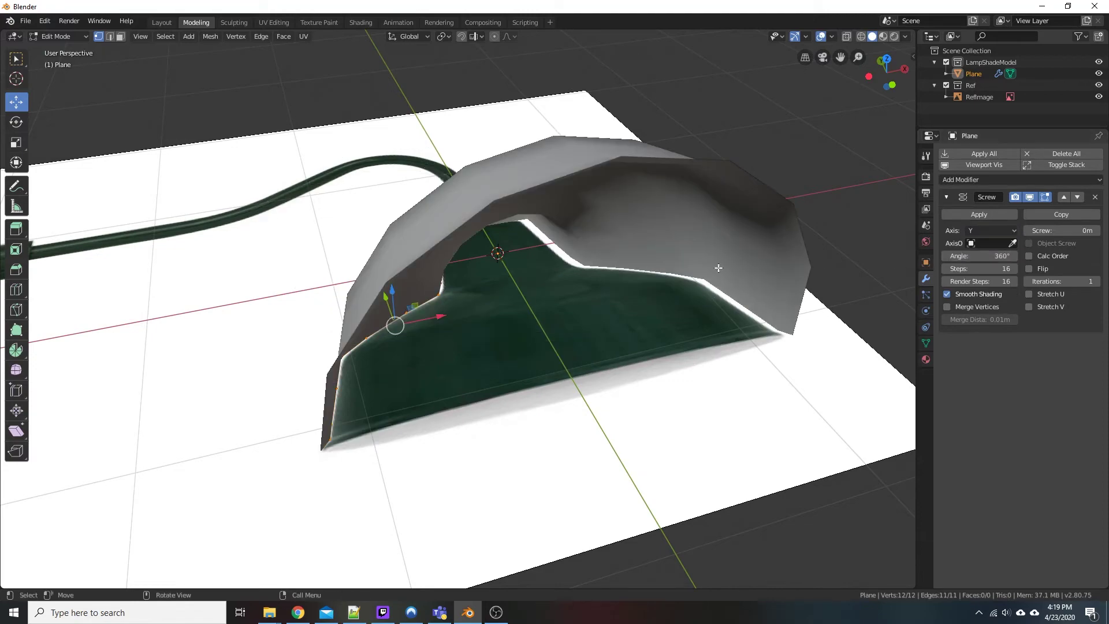
middle_click_drag(719, 269, 568, 249)
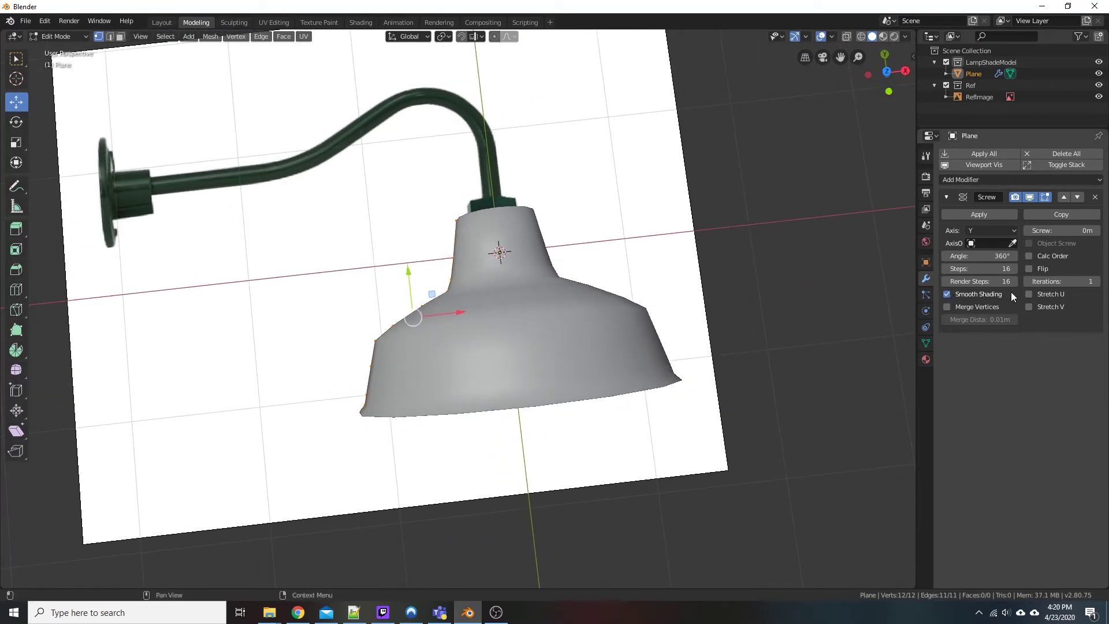
middle_click_drag(988, 292, 1031, 291)
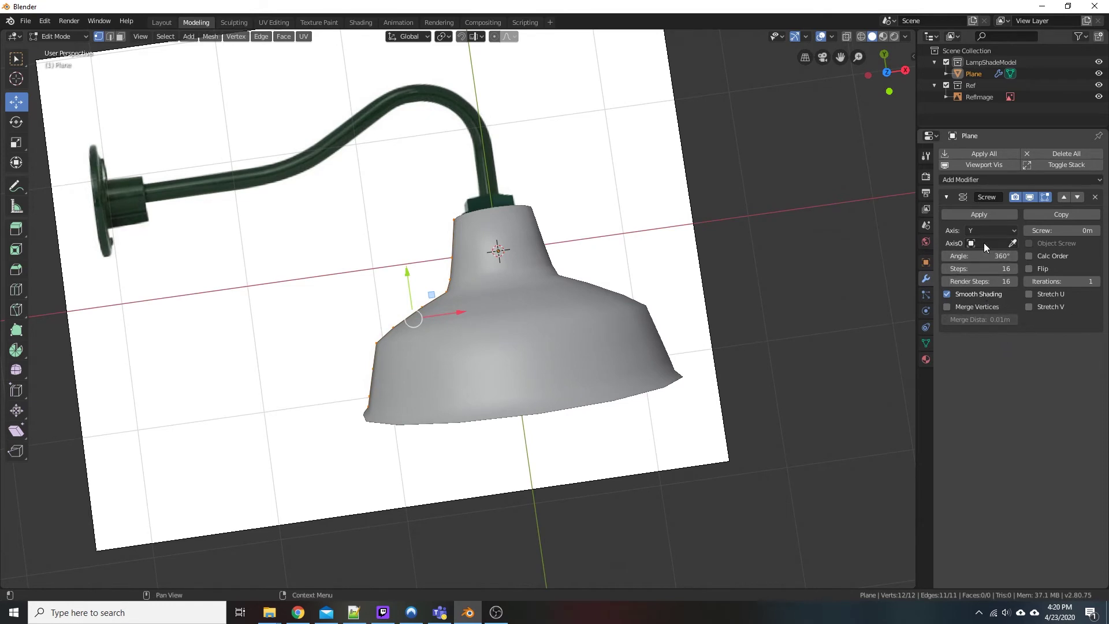
mouse_move(1075, 229)
left_mouse_down()
mouse_move(1051, 229)
mouse_move(1075, 228)
left_mouse_up()
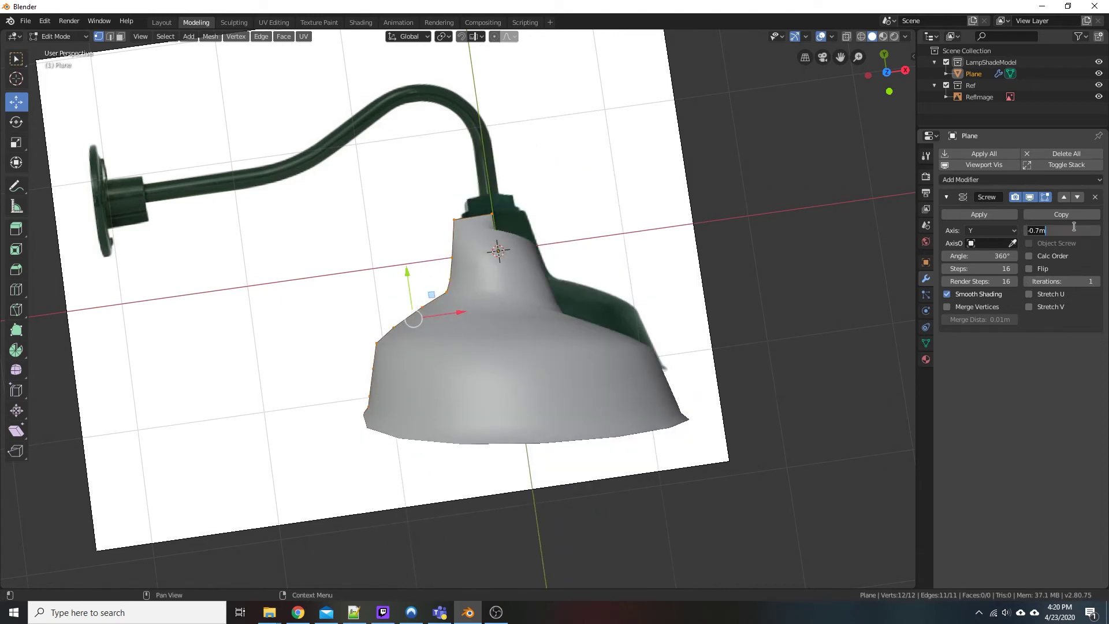
key("BackSpace")
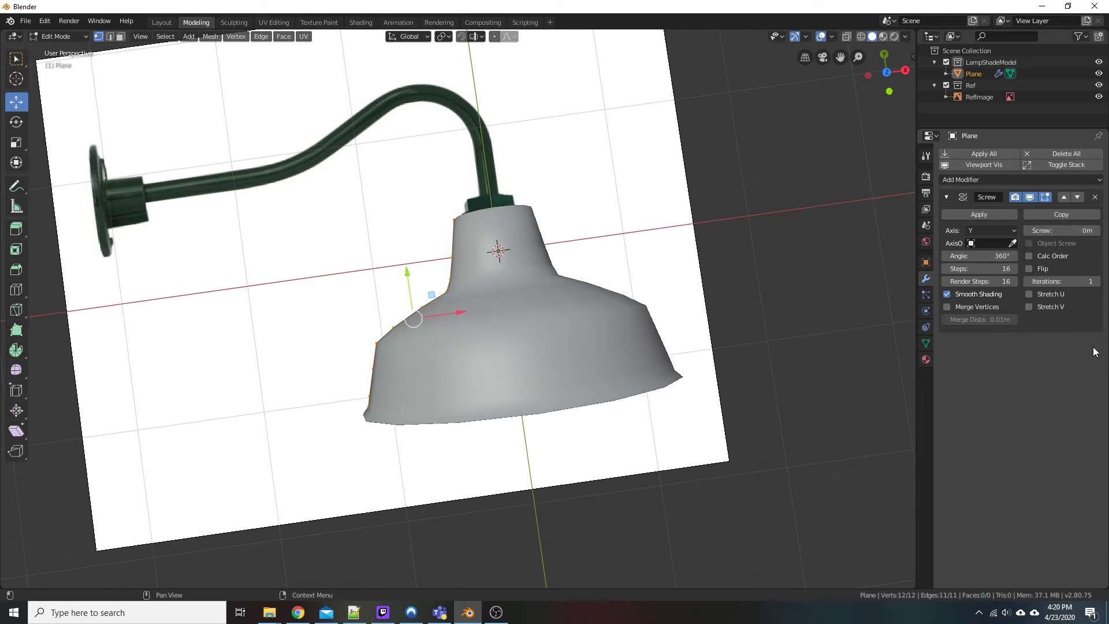
- Add a Catmull-Clark Subdivision Surface modifier (viewport 1, render 2) after the Screw and inspect the shade
left_click(980, 181)
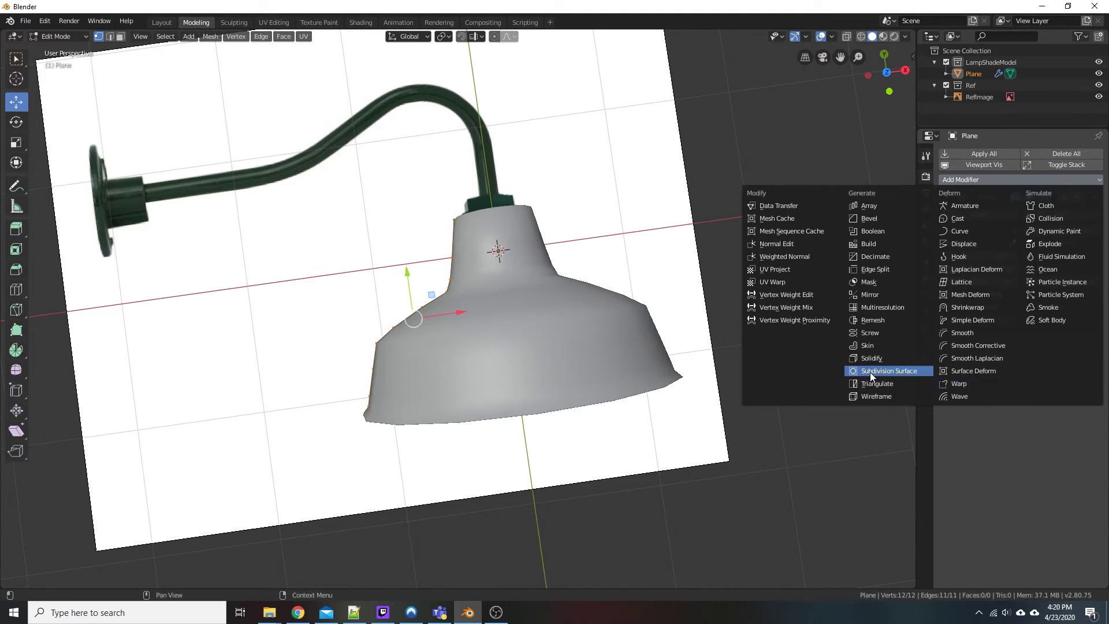
left_click(911, 373)
middle_click_drag(787, 362, 440, 291)
scroll(403, 345, "up", 3)
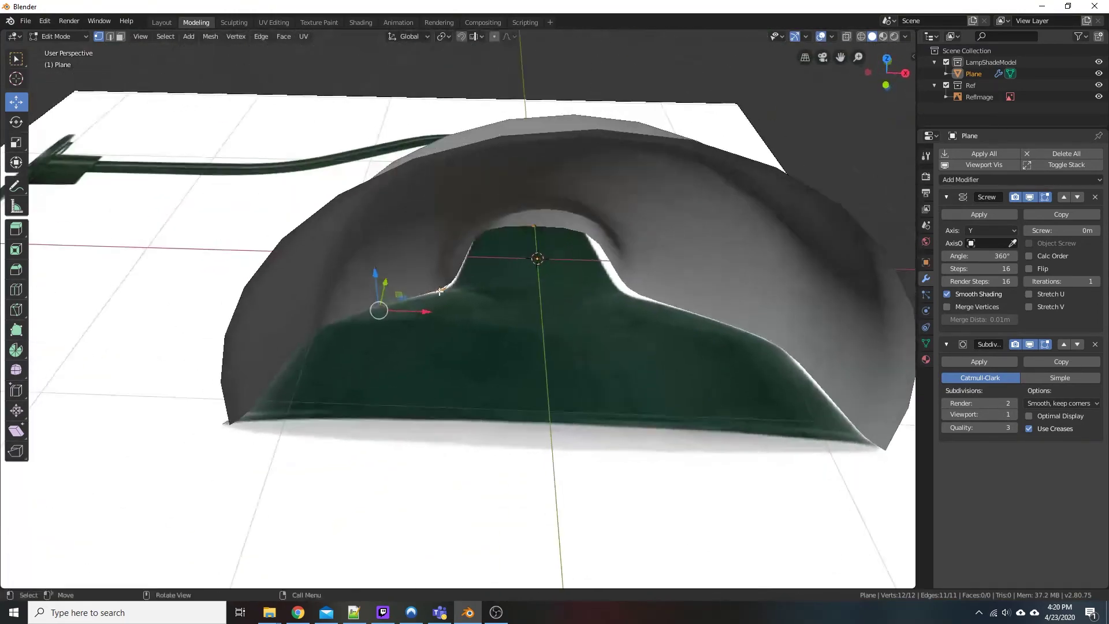
- Add a Solidify modifier with 0.04 m thickness and check the shell from around the shade
left_click(952, 181)
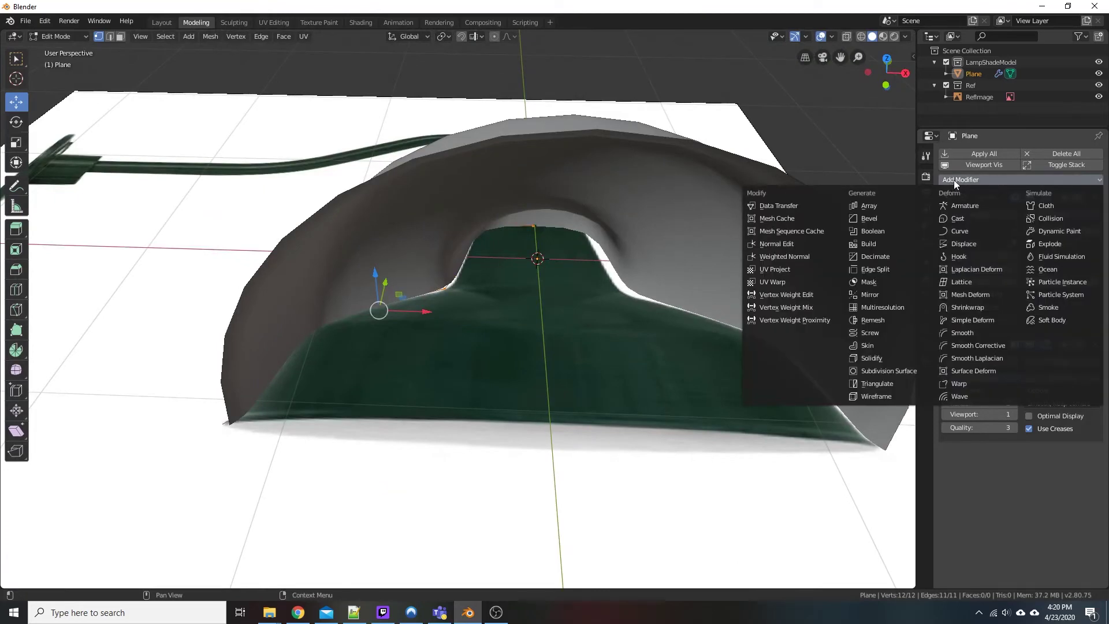
left_click(880, 357)
middle_click_drag(483, 324, 452, 367)
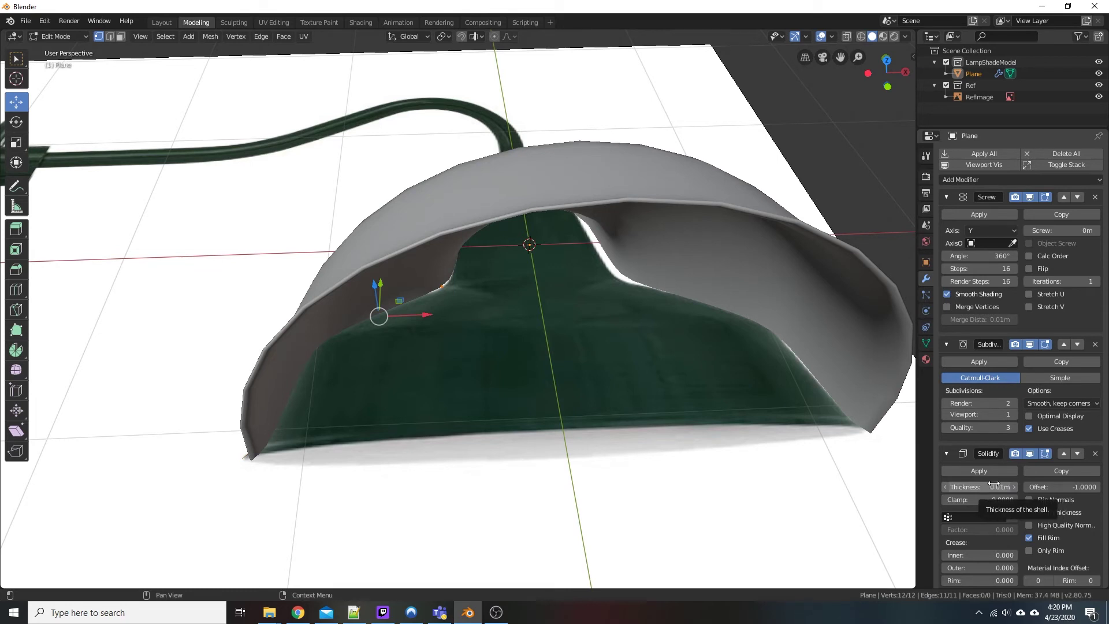
mouse_move(978, 486)
left_mouse_down()
mouse_move(1057, 487)
mouse_move(978, 487)
left_mouse_up()
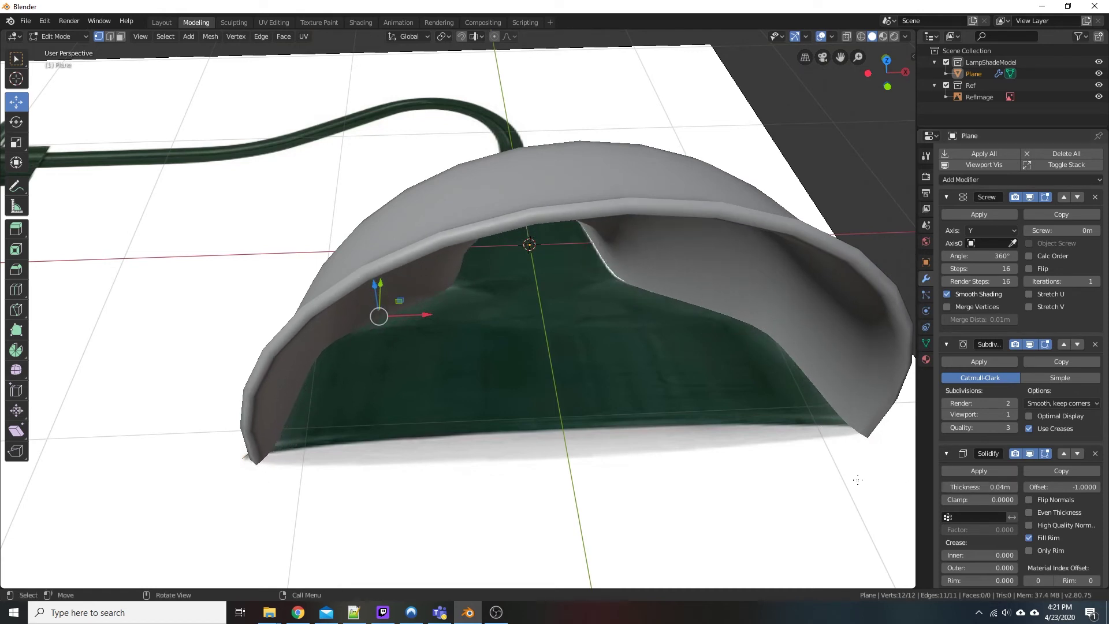
middle_click_drag(832, 459, 497, 214)
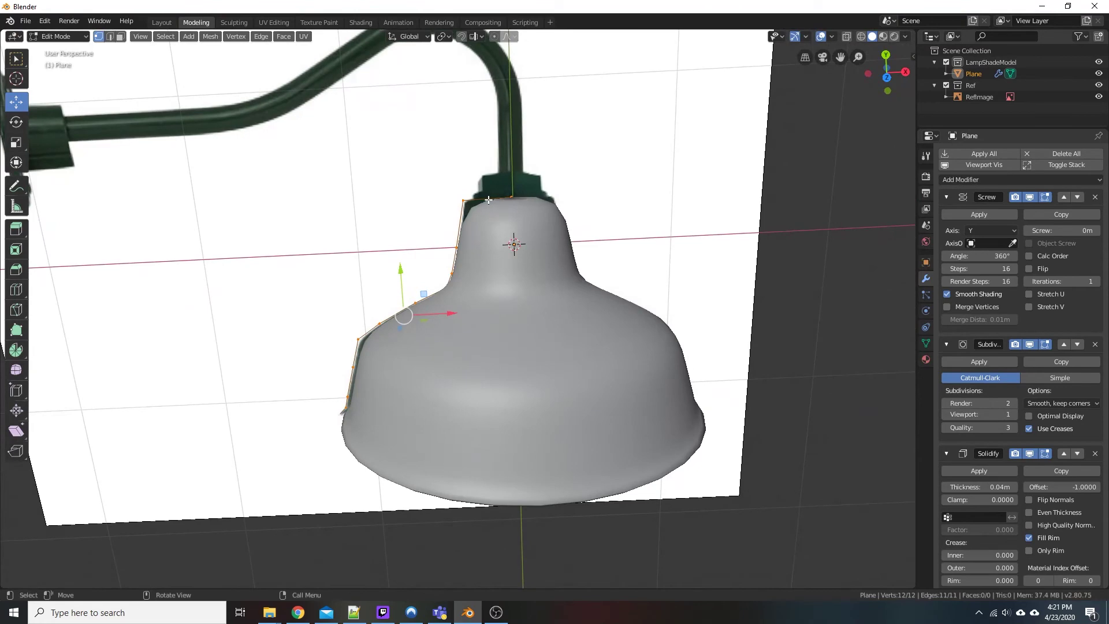
middle_click_drag(590, 310, 624, 399)
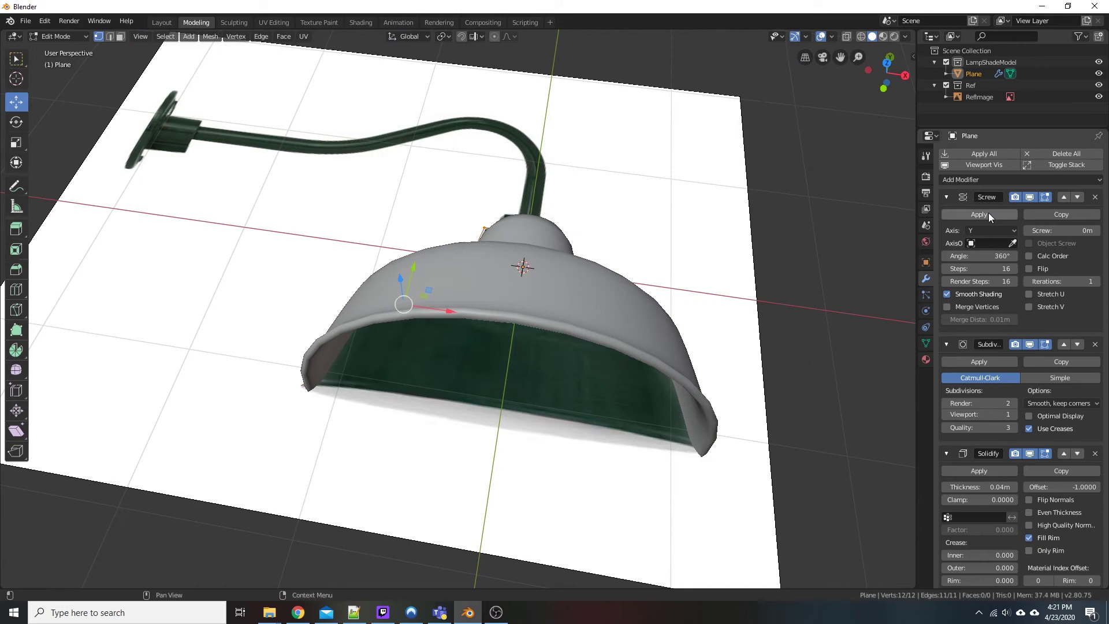
- Put the lamp shade into Object Mode in the Modeling workspace
left_click(162, 22)
middle_click_drag(453, 92, 732, 217)
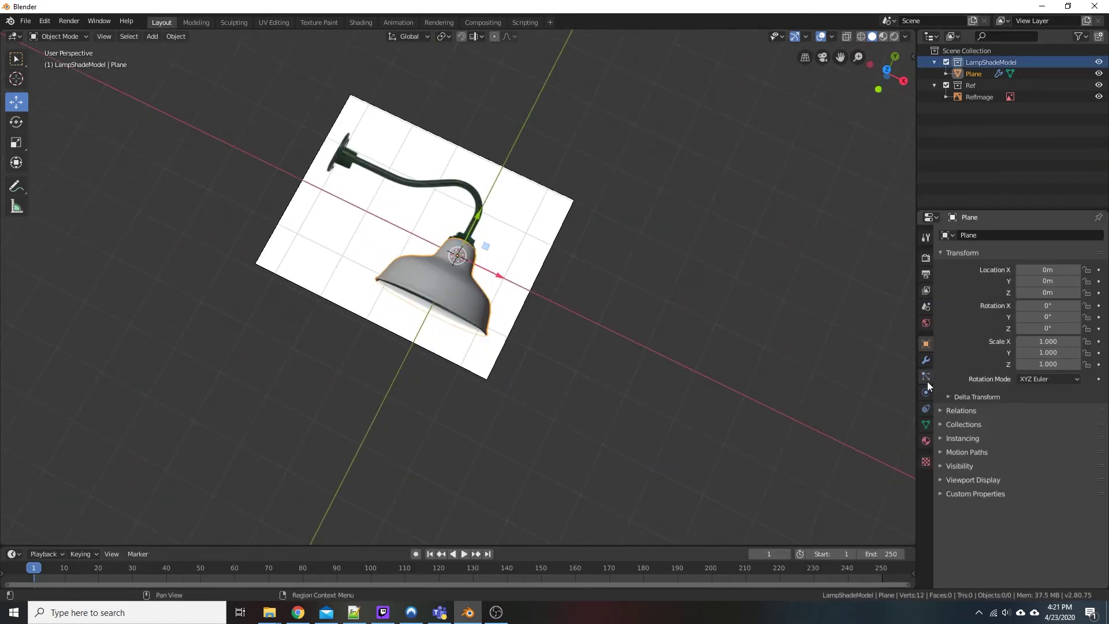
left_click(926, 360)
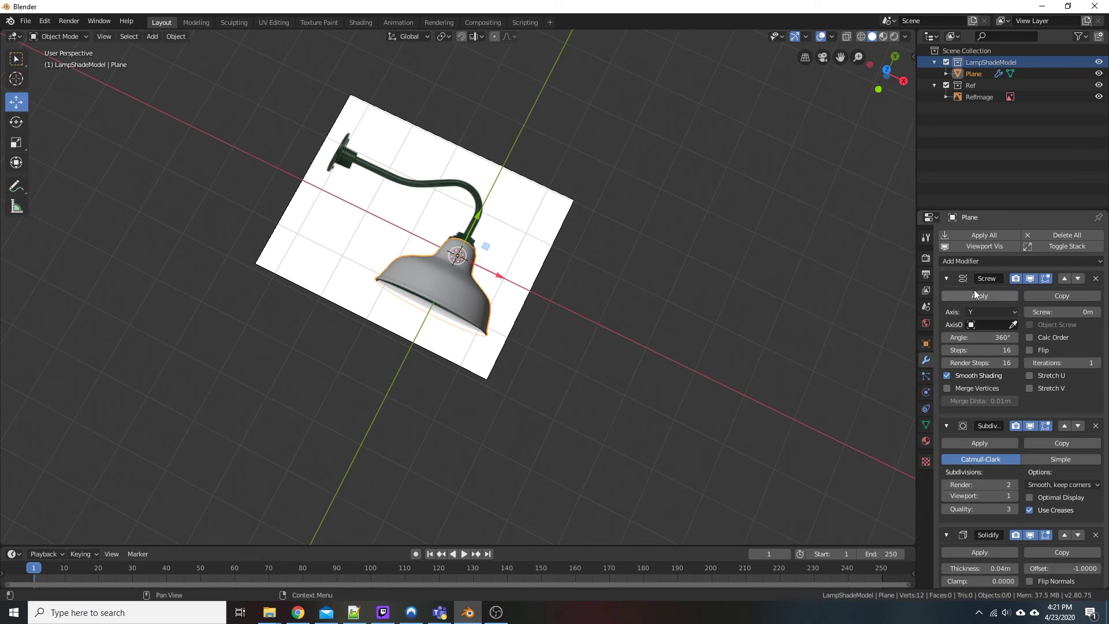
left_click(194, 22)
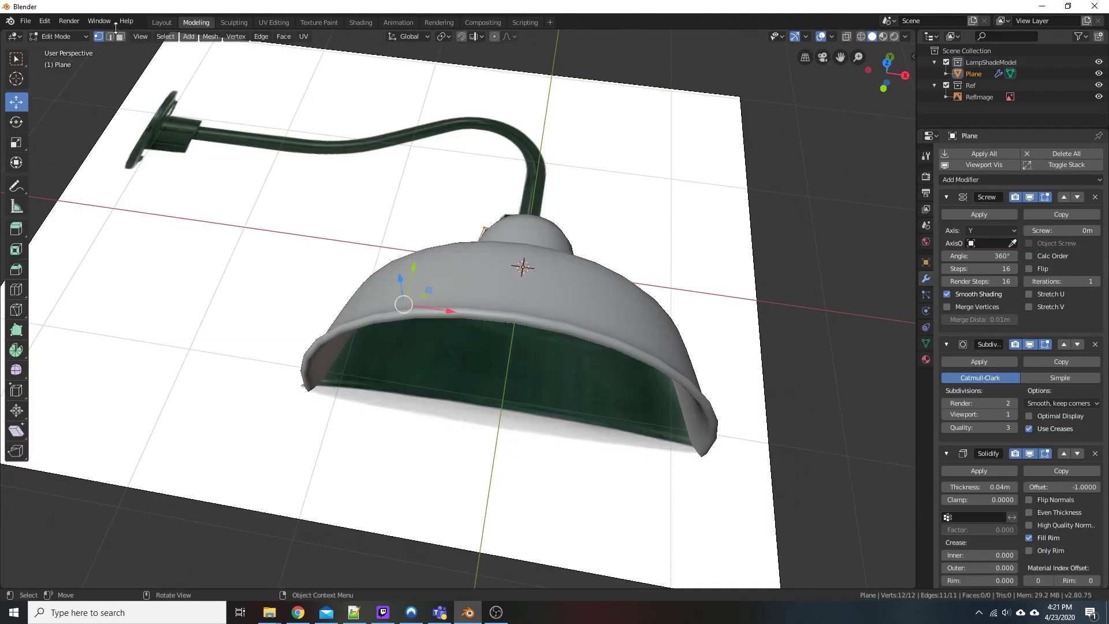
left_click(60, 36)
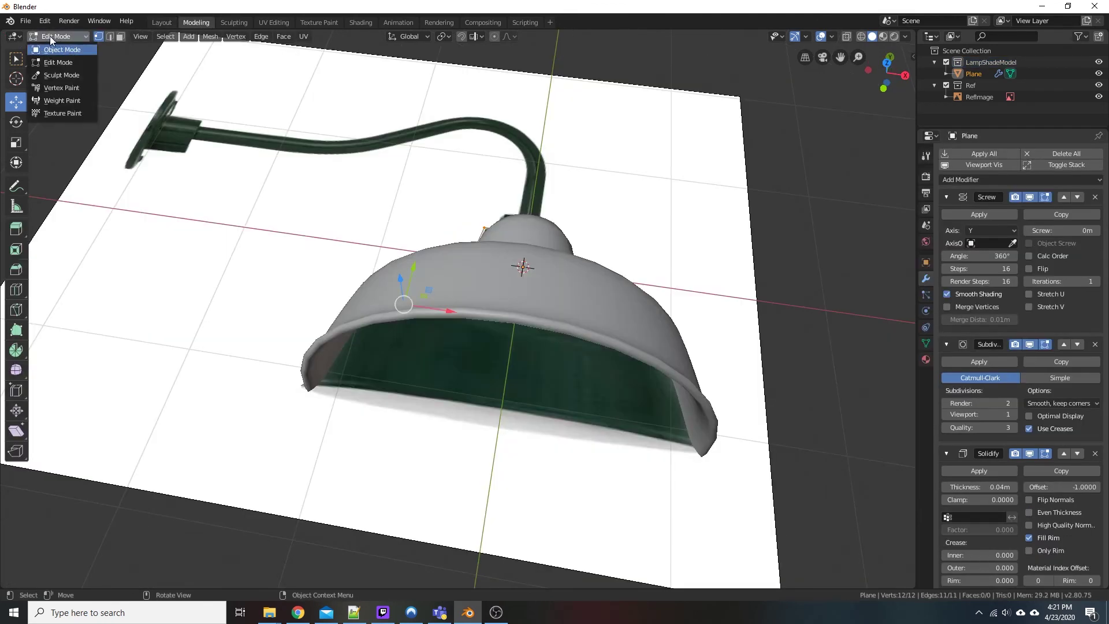
left_click(53, 49)
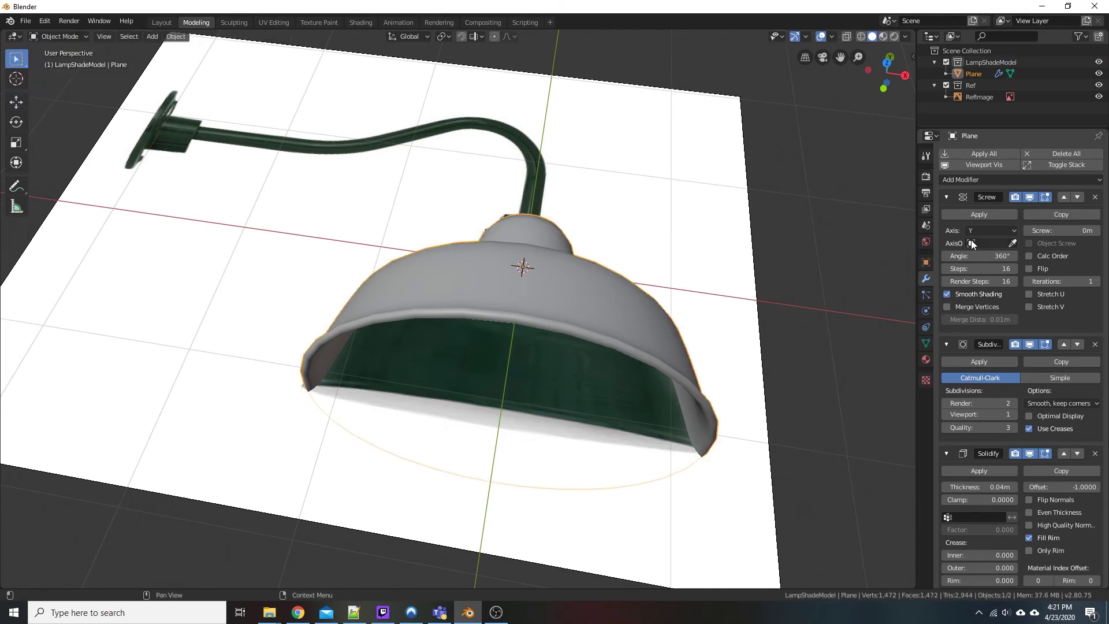
- Apply the Screw, Subdivision Surface and Solidify modifiers, leaving a 1,472-vertex mesh
left_click(977, 214)
left_click(984, 214)
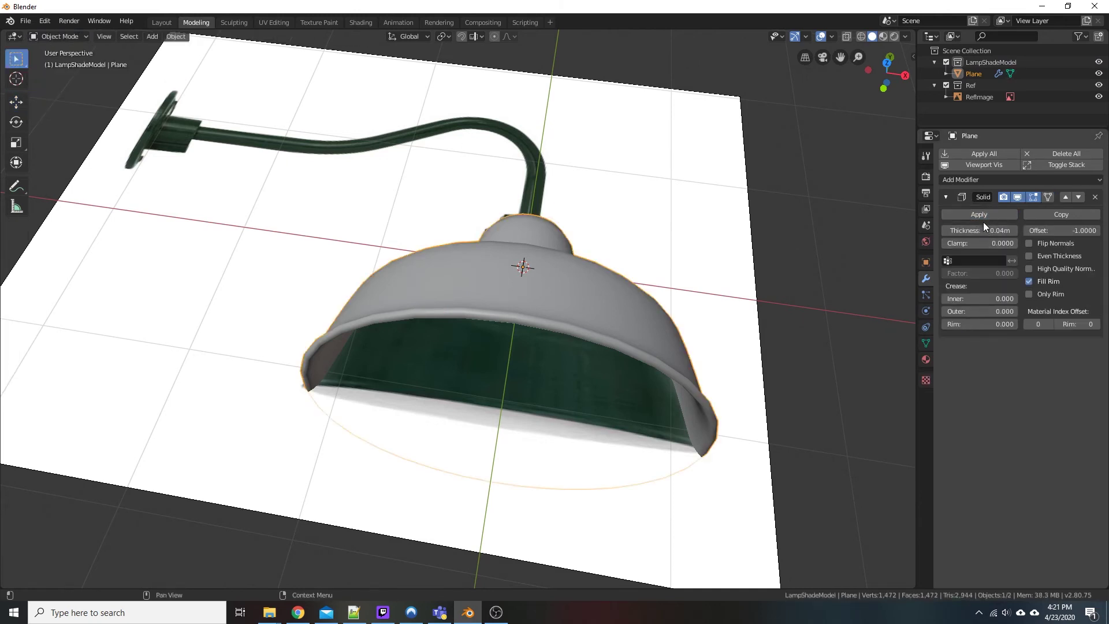
left_click(983, 216)
middle_click_drag(737, 415, 613, 384)
scroll(613, 384, "up", 3)
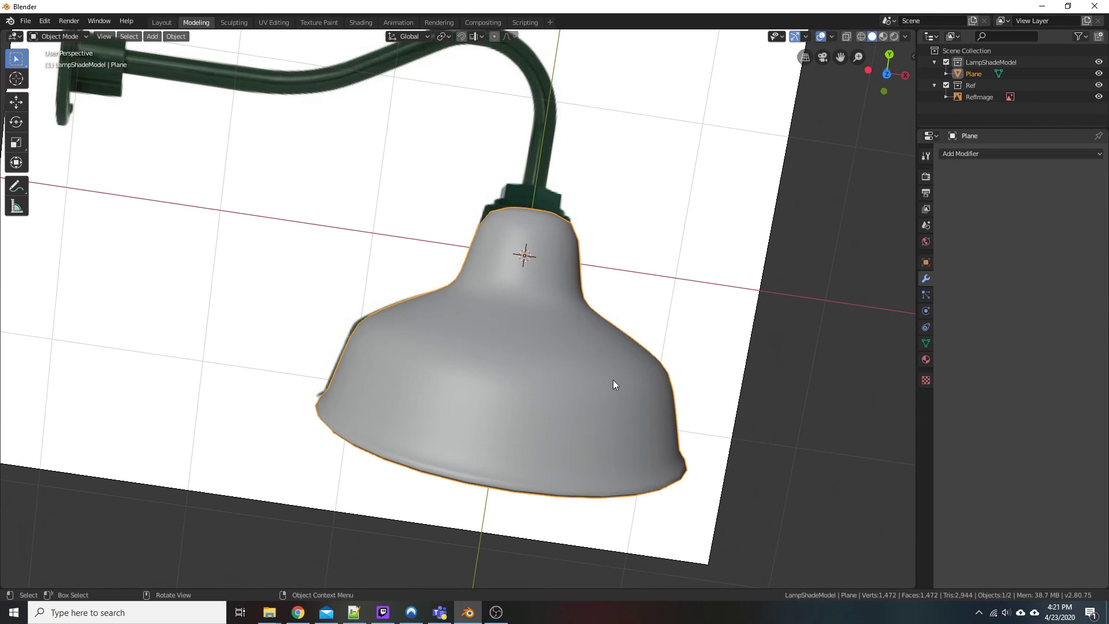
- Rename the Plane object to LampShade in the Outliner
scroll(552, 355, "down", 3)
middle_click_drag(552, 354, 436, 209)
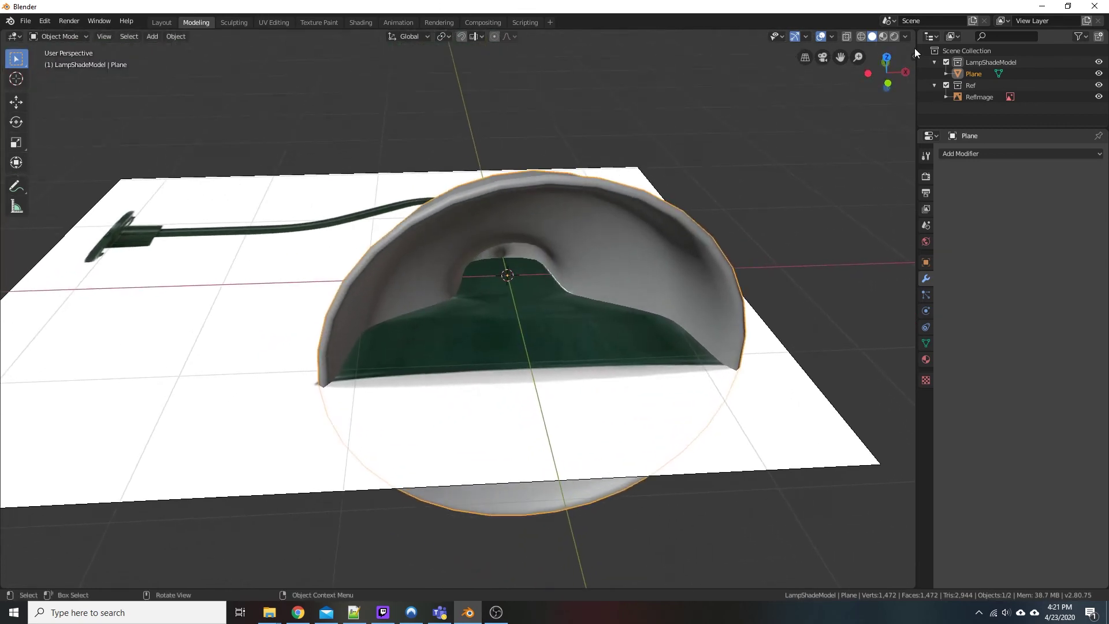
double_click(978, 70)
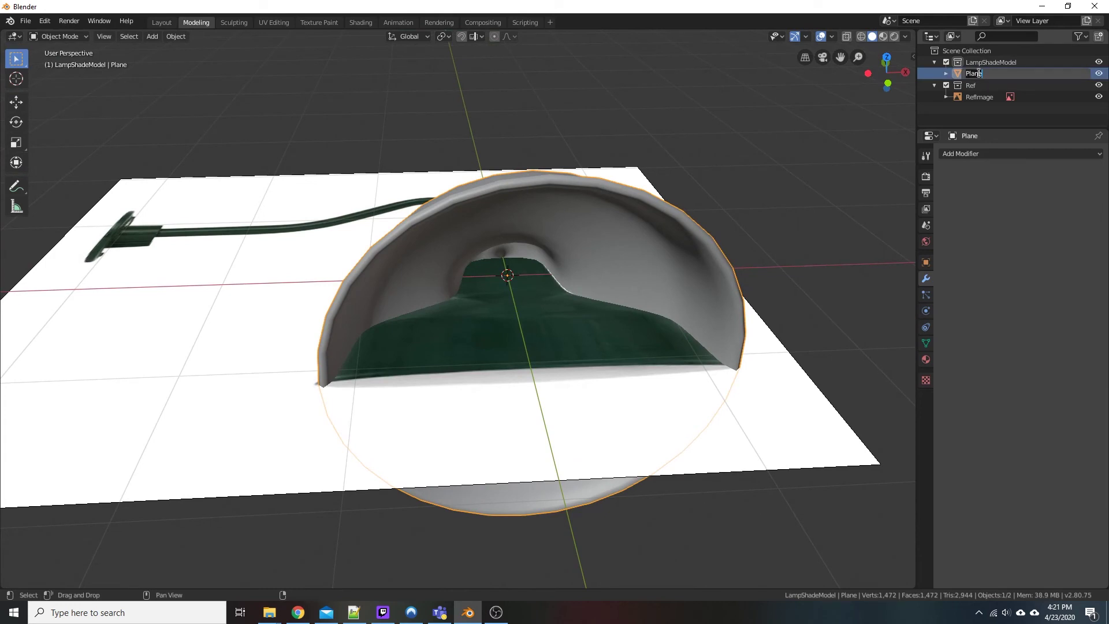
type("LampSharde")
key("Return")
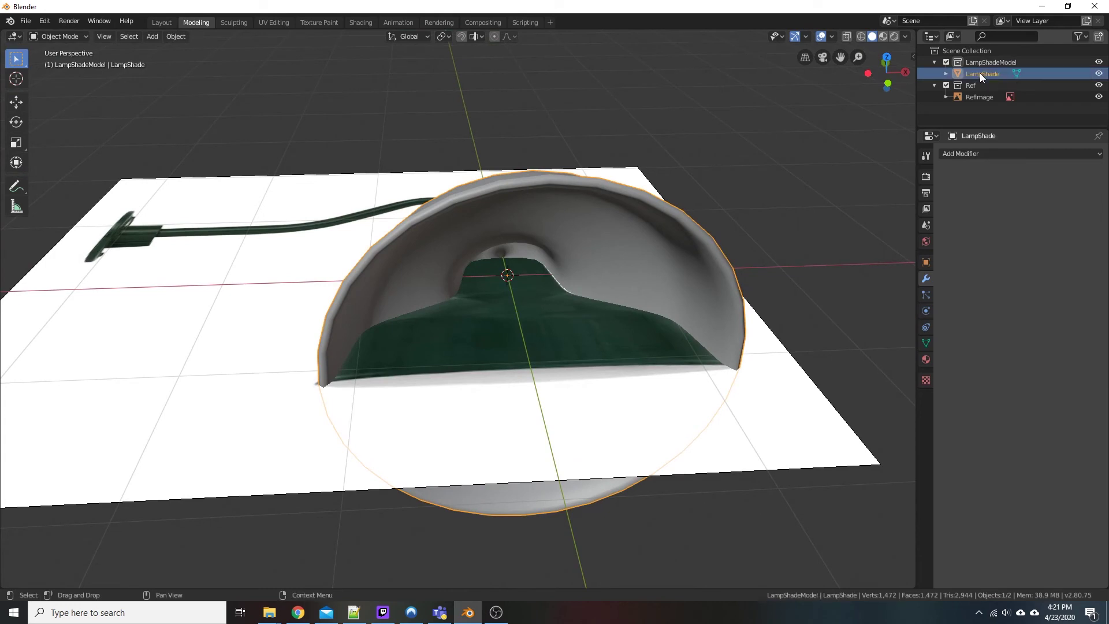
middle_click_drag(662, 189, 598, 369)
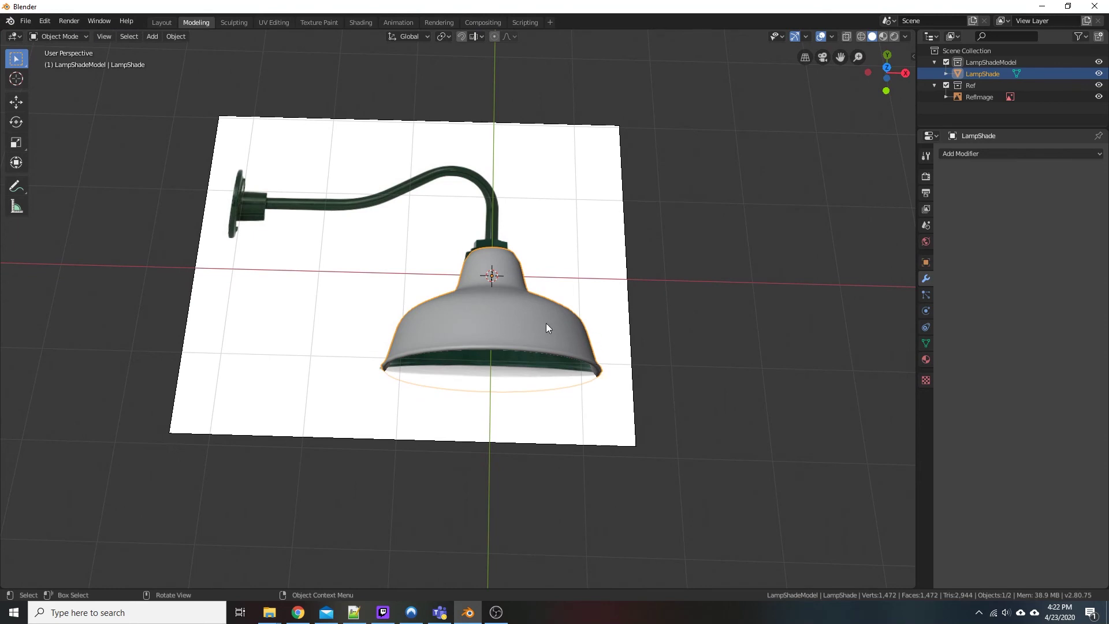
middle_click_drag(547, 328, 397, 343)
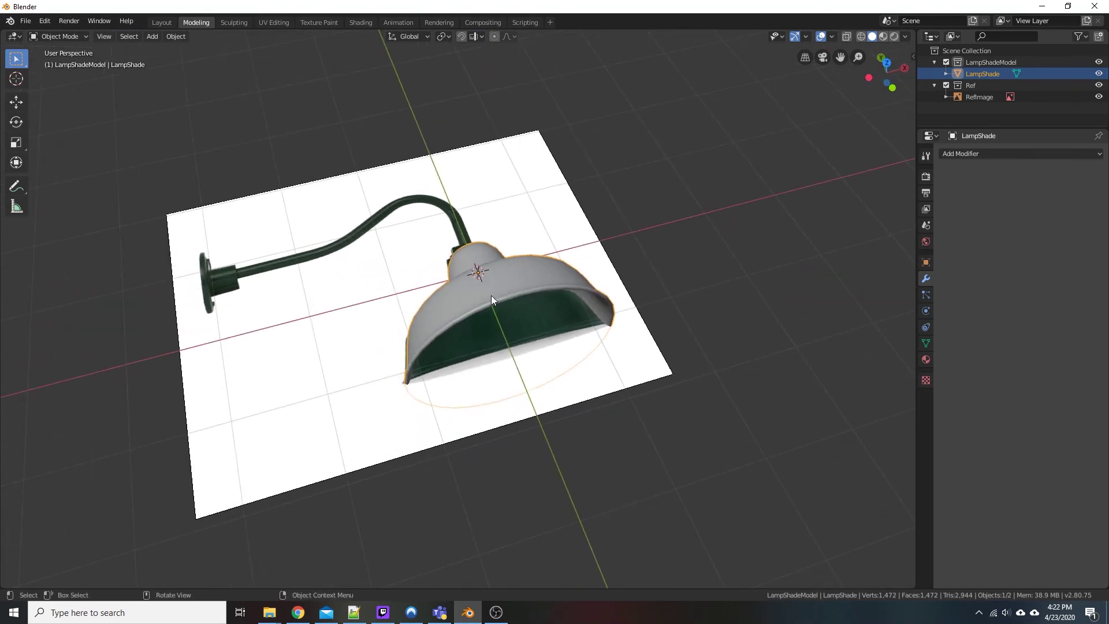
mouse_move(491, 296)
middle_mouse_down()
mouse_move(466, 311)
mouse_move(479, 289)
middle_mouse_up()
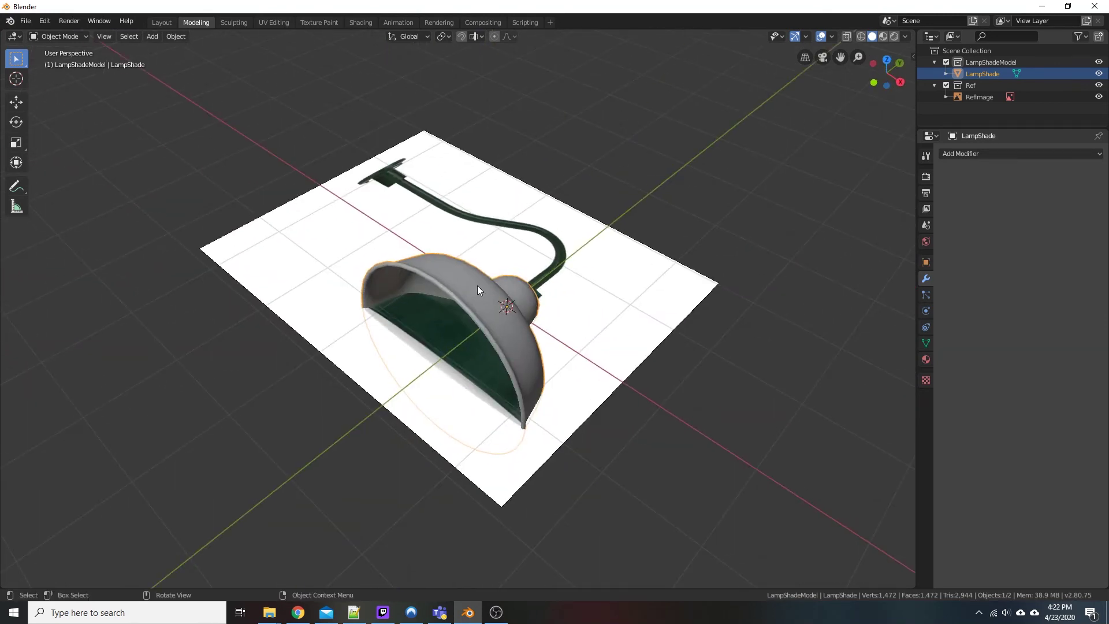